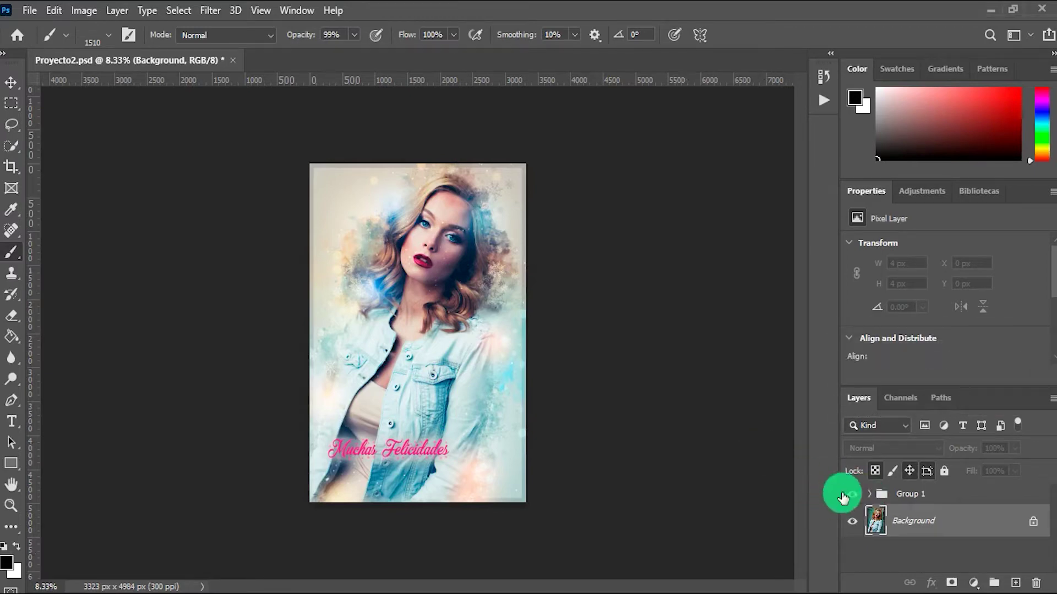
Step: Toggle Group 1 effects off and on to compare, then scroll to 'Download via Google Drive'
left_click_drag(862, 489, 855, 499)
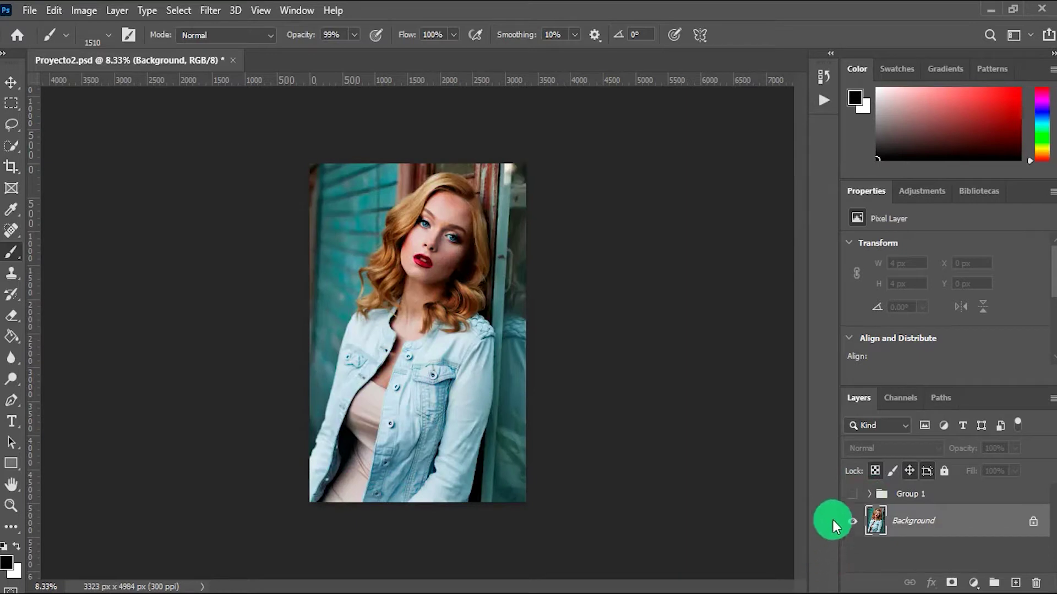
left_click(852, 494)
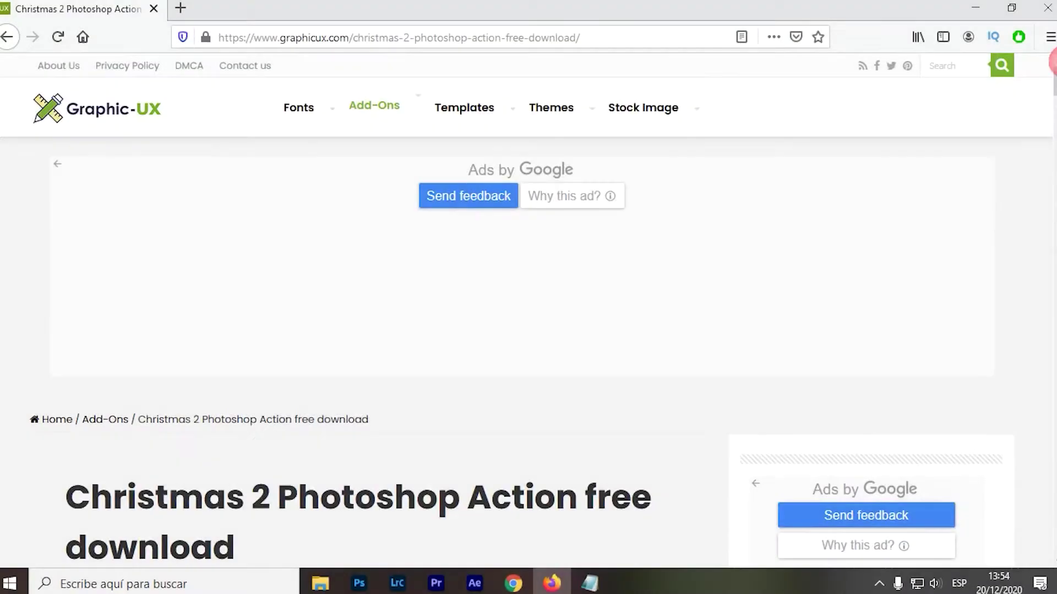
scroll(655, 410, "down", 5)
scroll(325, 309, "down", 5)
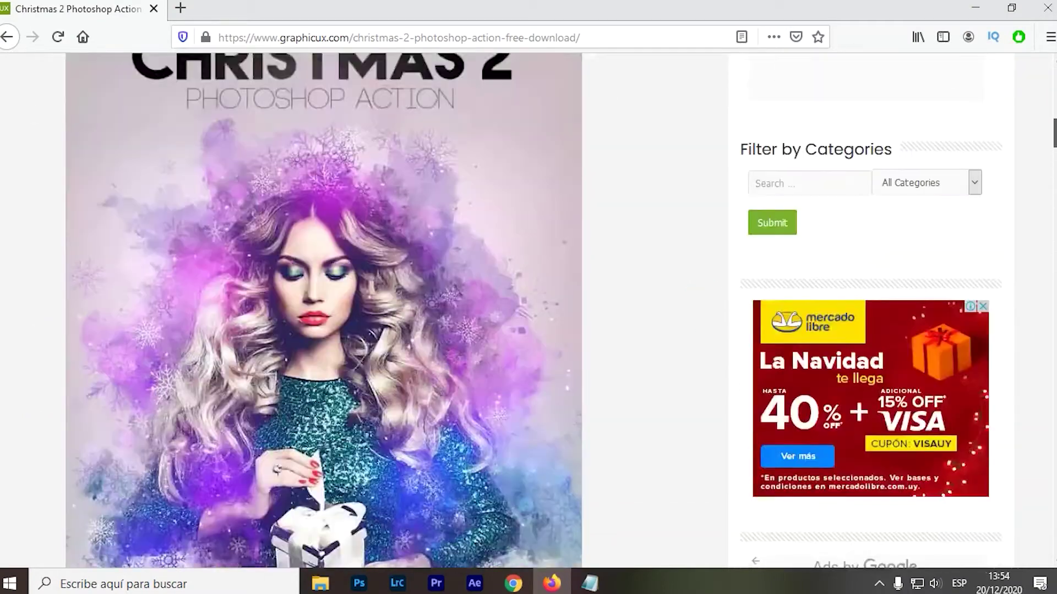
scroll(325, 308, "down", 5)
scroll(325, 308, "down", 5)
scroll(324, 308, "down", 5)
scroll(324, 308, "down", 5)
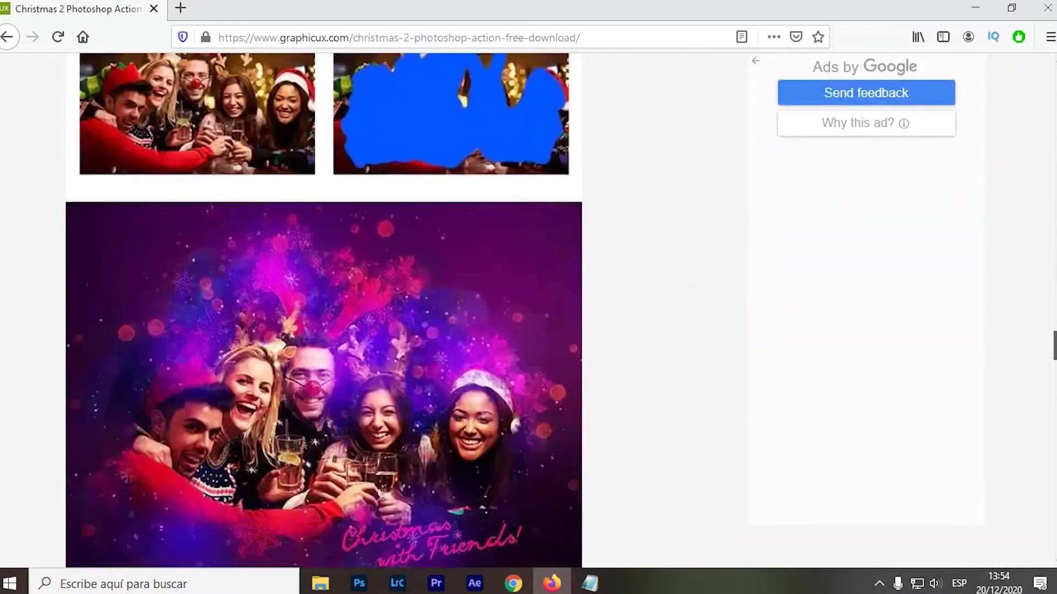
scroll(324, 308, "down", 5)
scroll(324, 308, "down", 5)
scroll(323, 309, "down", 4)
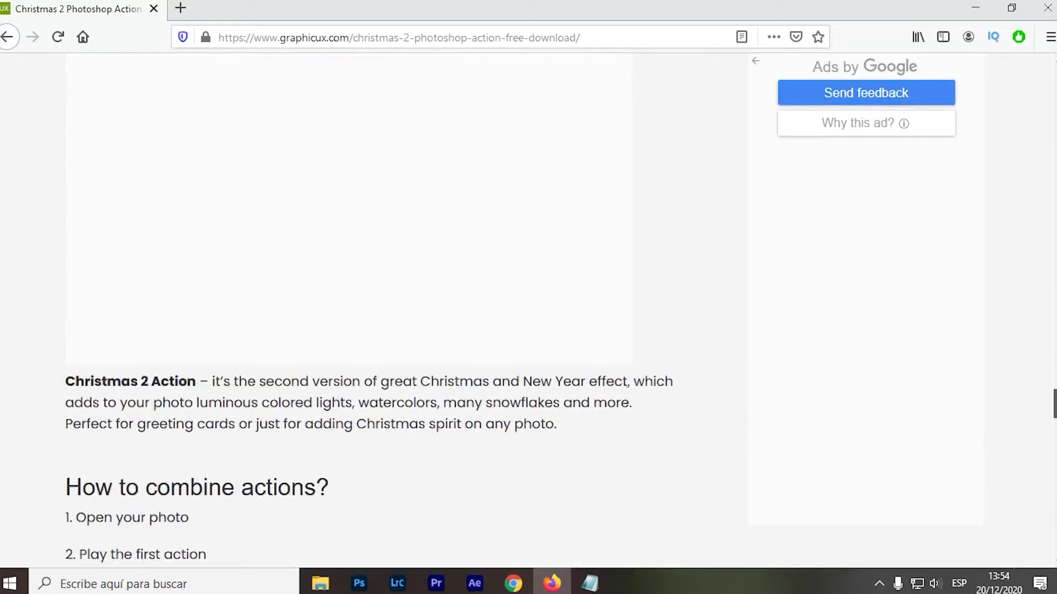
scroll(324, 308, "down", 4)
scroll(323, 309, "down", 3)
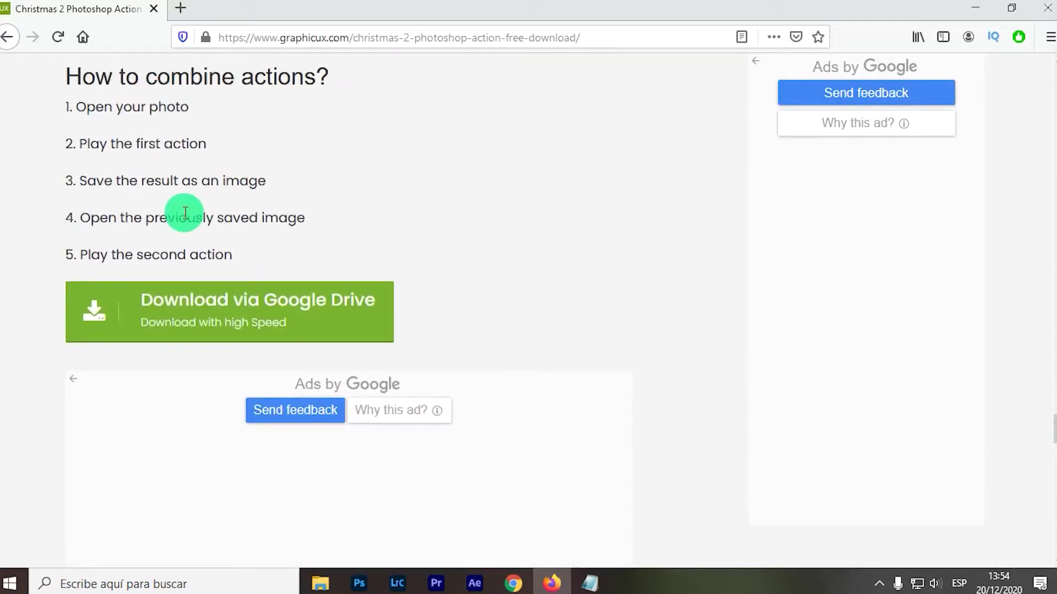
Step: Download and save the Christmas 2 Photoshop Action zip from Google Drive
left_click(196, 302)
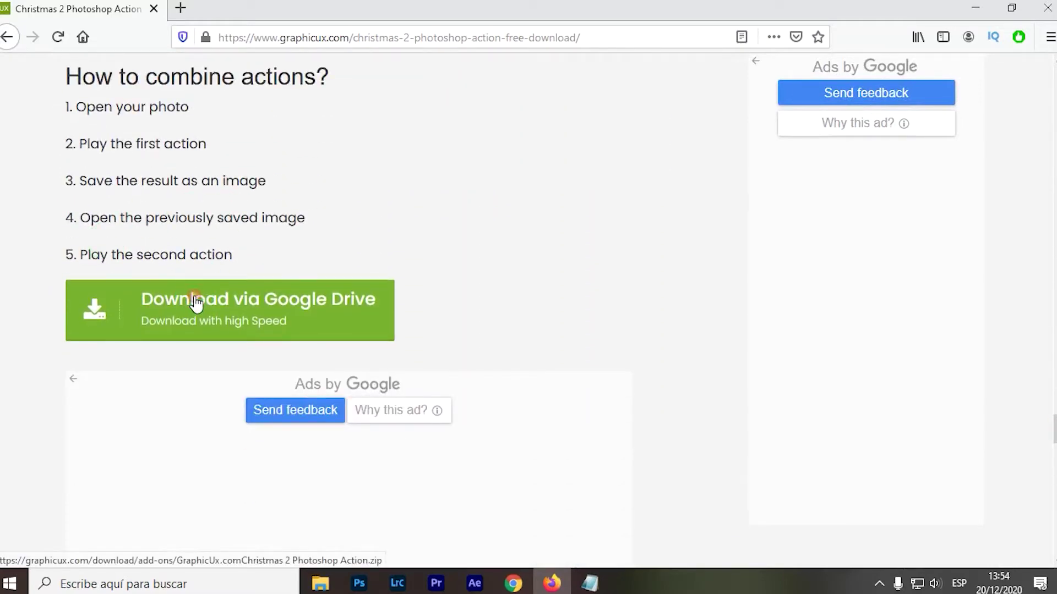
left_click(759, 183)
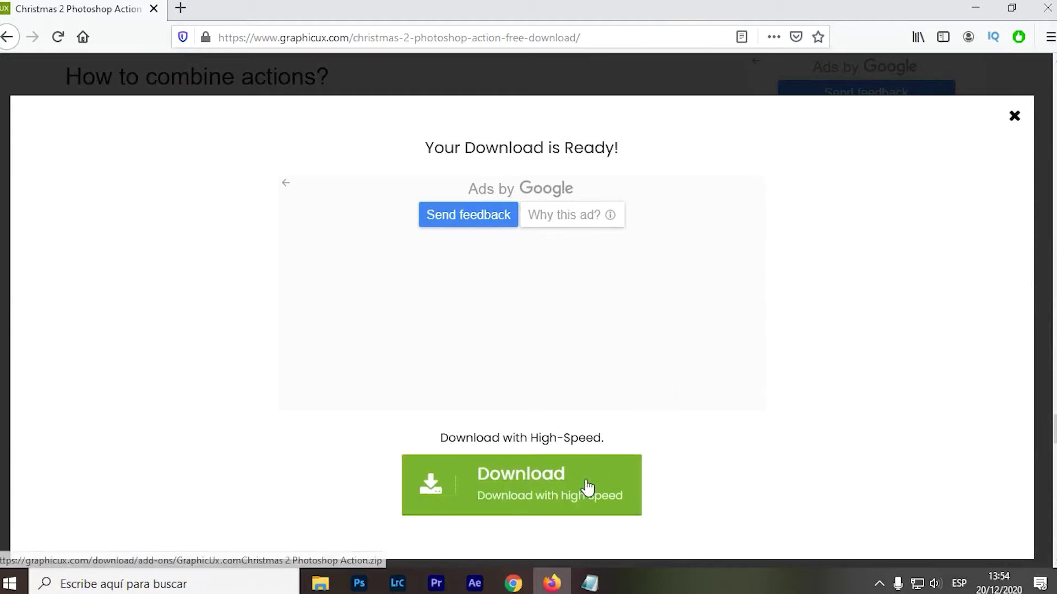
left_click(586, 488)
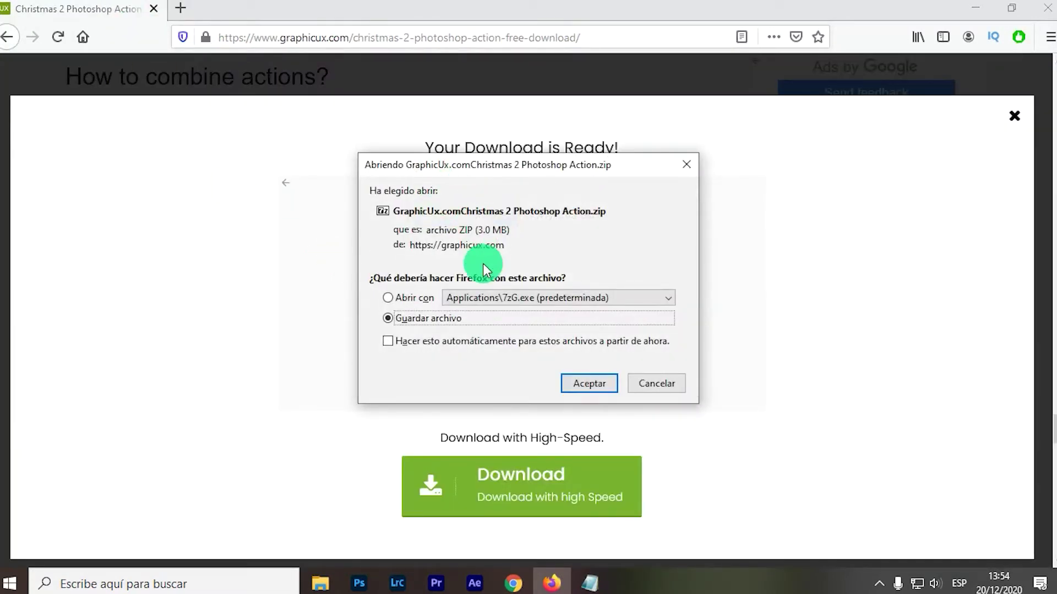
left_click(588, 385)
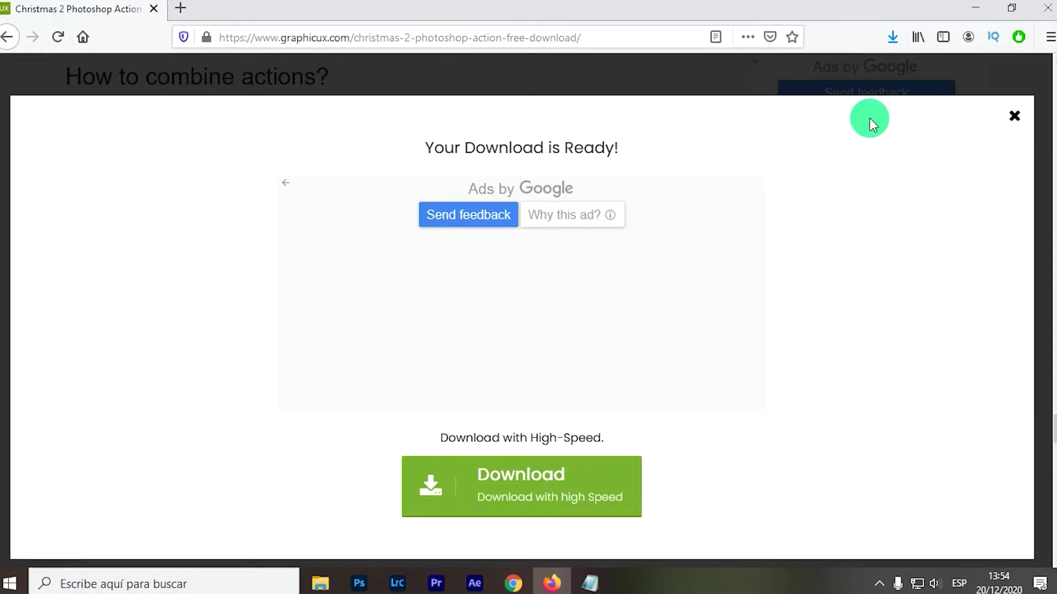
left_click(889, 30)
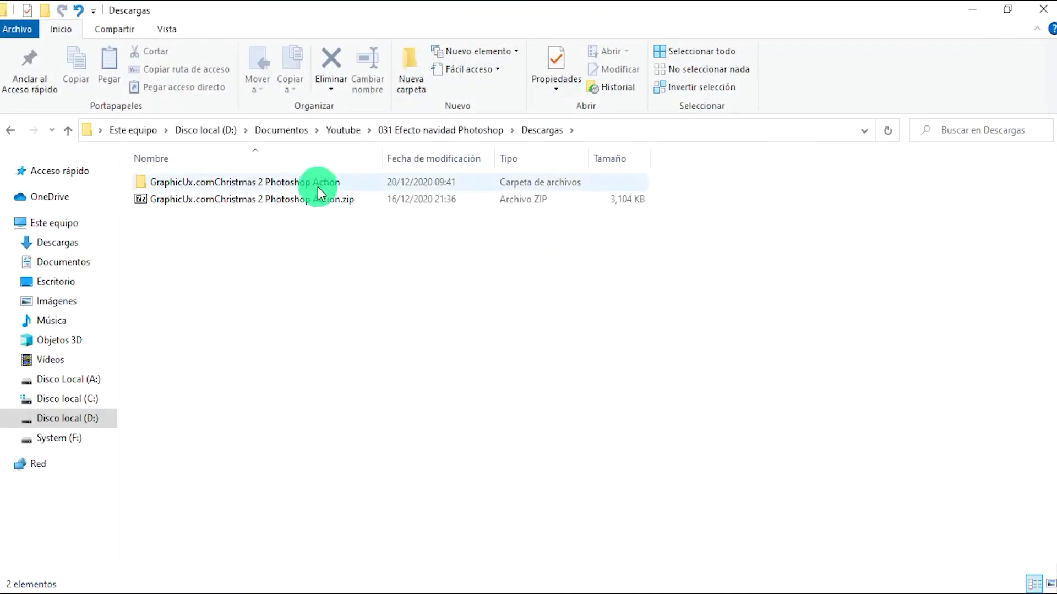
Step: Open the extracted GraphicUx.com Christmas 2 Photoshop Action folder and its Info.txt
double_click(208, 182)
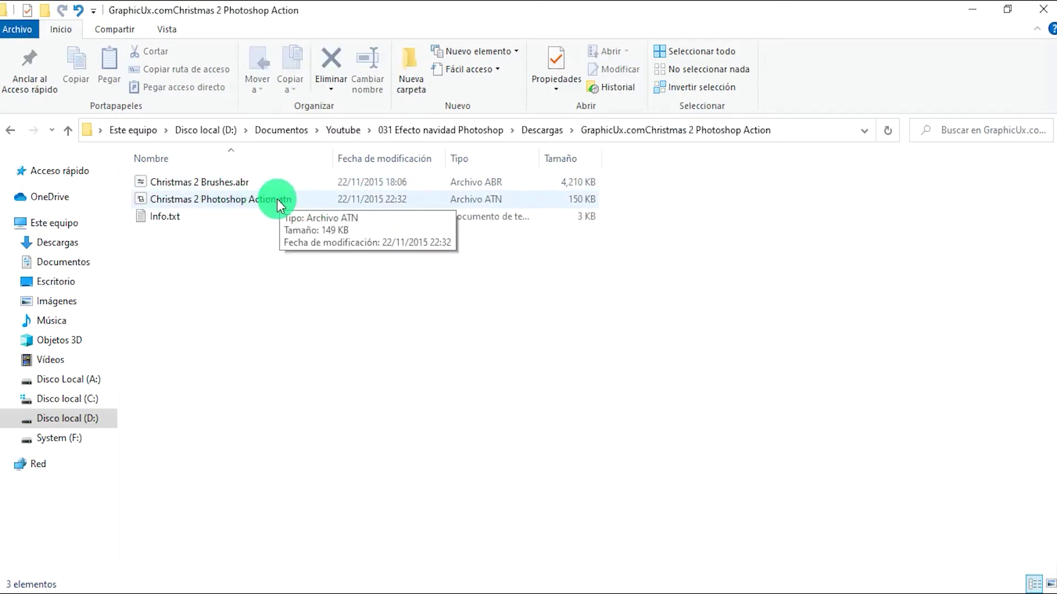
double_click(157, 220)
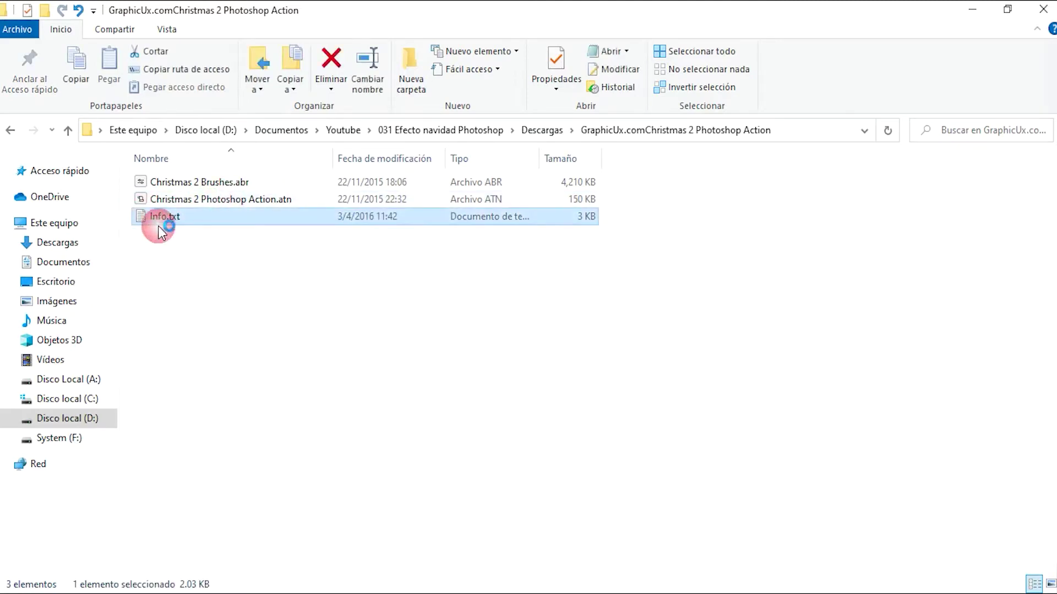
Step: Move and widen the Info.txt Notepad window so full lines are visible
left_click_drag(566, 139, 379, 100)
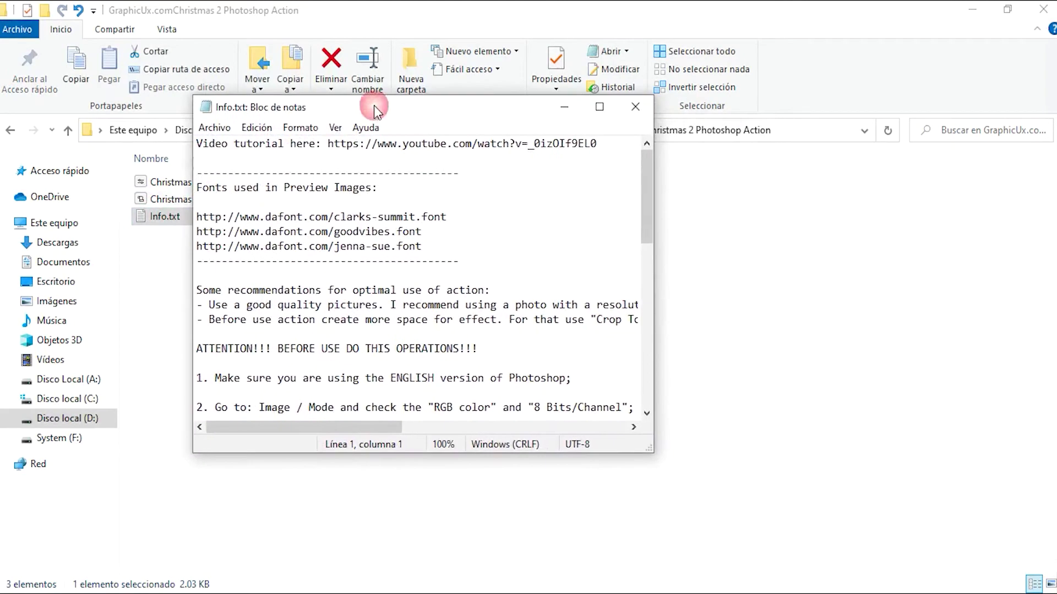
left_click_drag(597, 143, 190, 142)
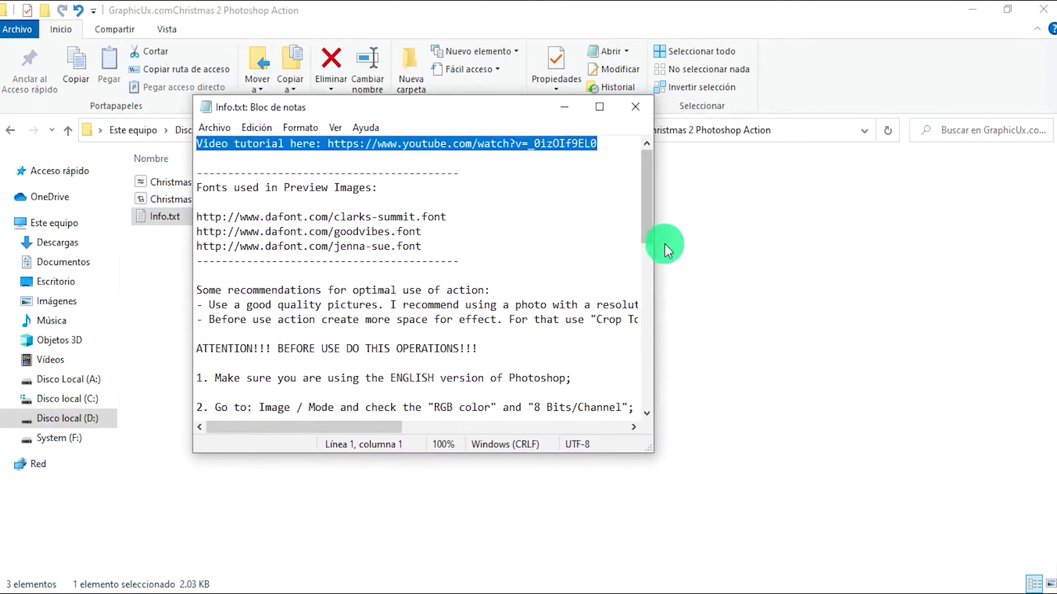
left_click_drag(655, 235, 714, 235)
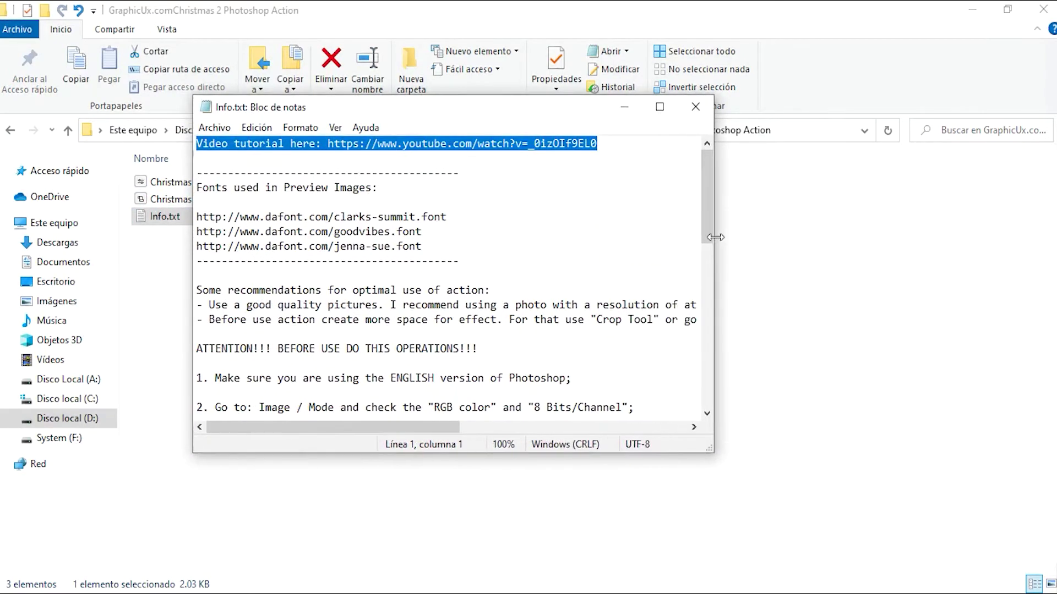
left_click(197, 215)
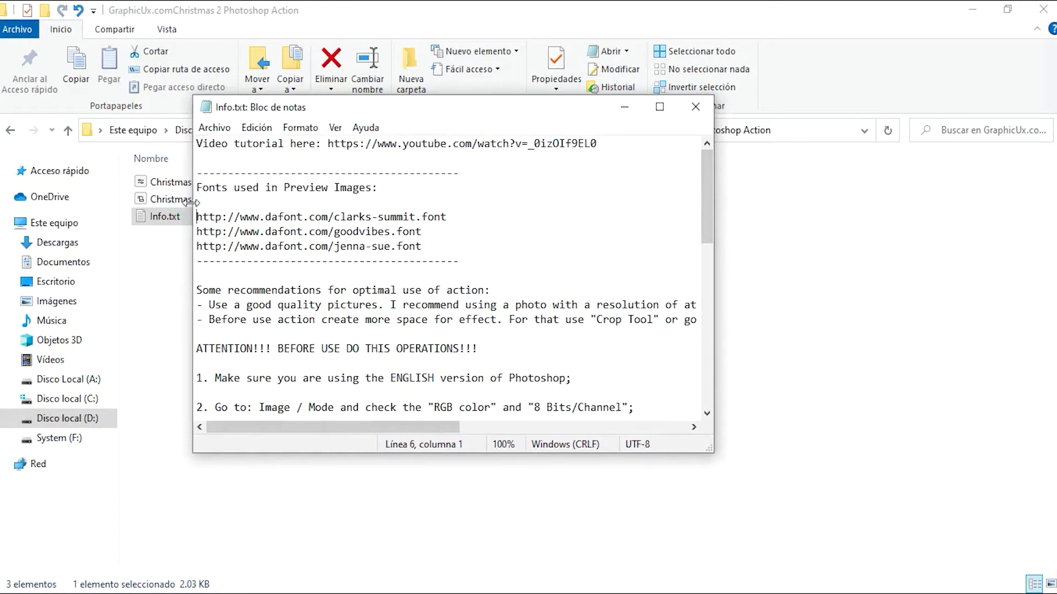
left_click_drag(193, 206, 149, 206)
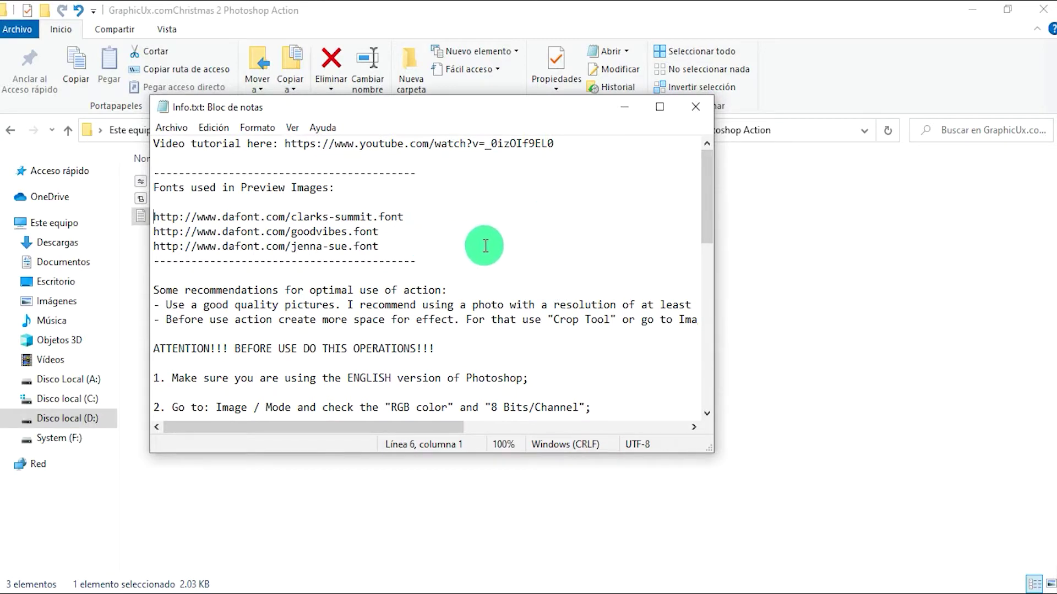
Step: Highlight the three dafont font links, then close Info.txt
left_click_drag(380, 246, 164, 216)
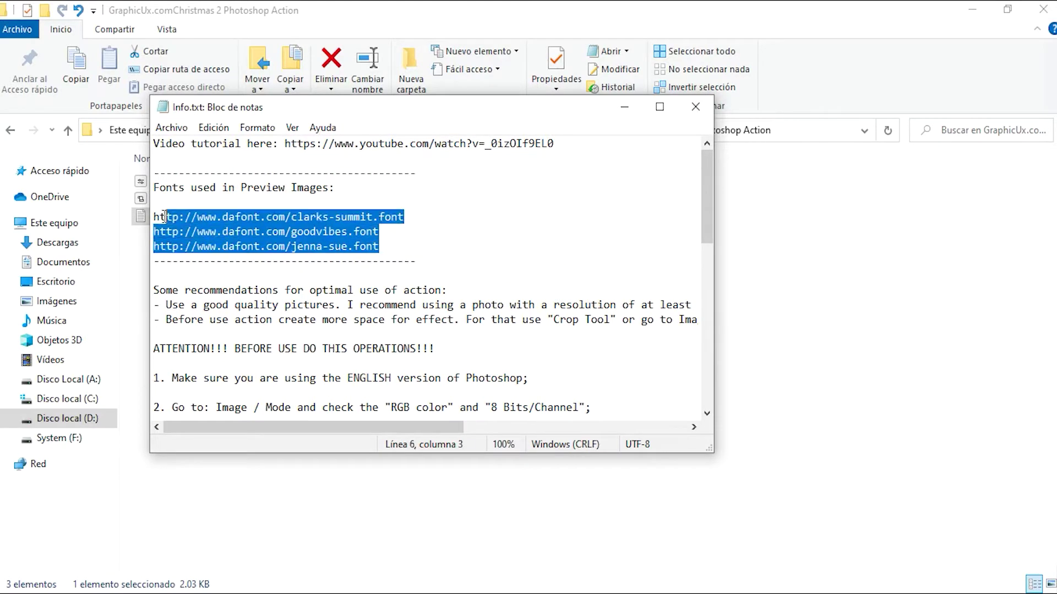
left_click(338, 217)
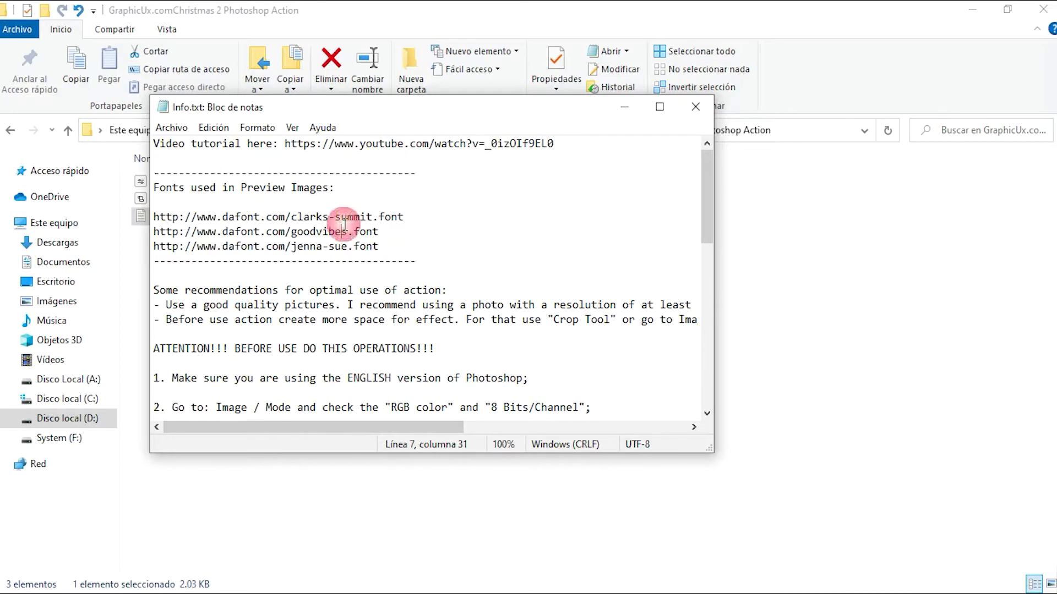
left_click_drag(405, 217, 154, 217)
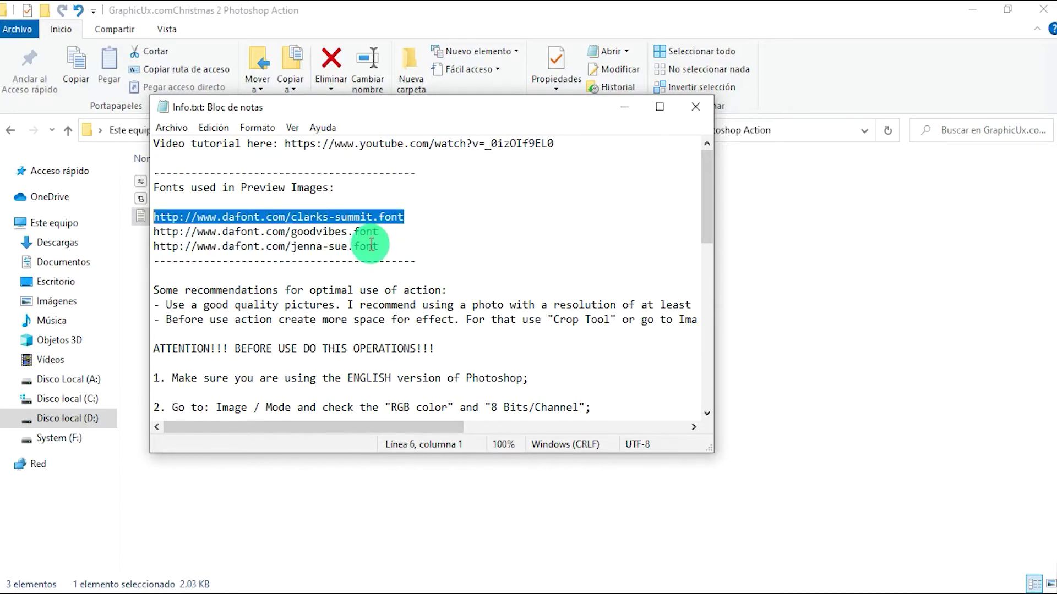
left_click(387, 246)
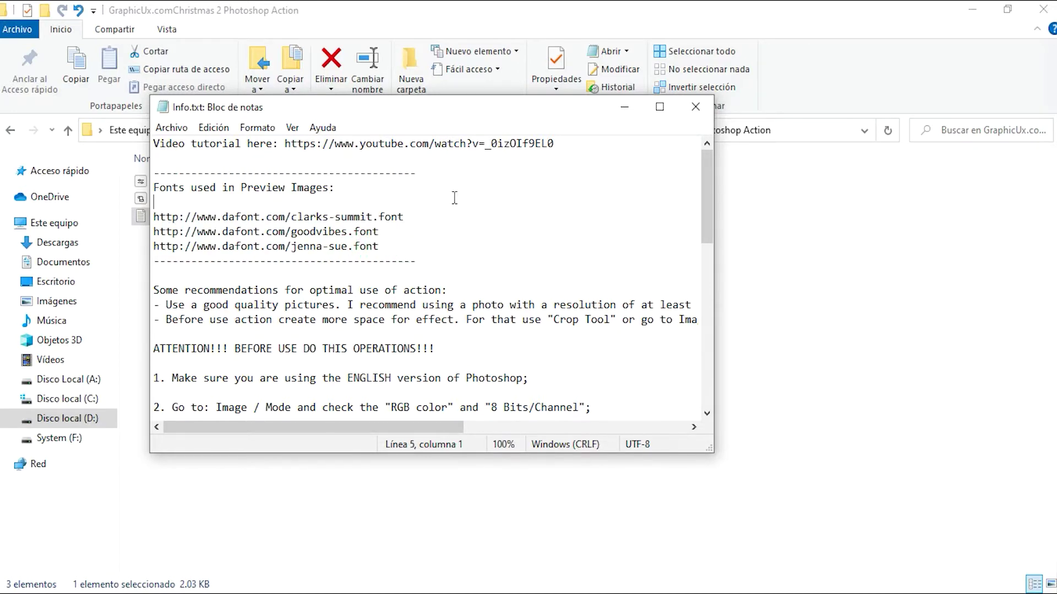
left_click_drag(405, 246, 174, 201)
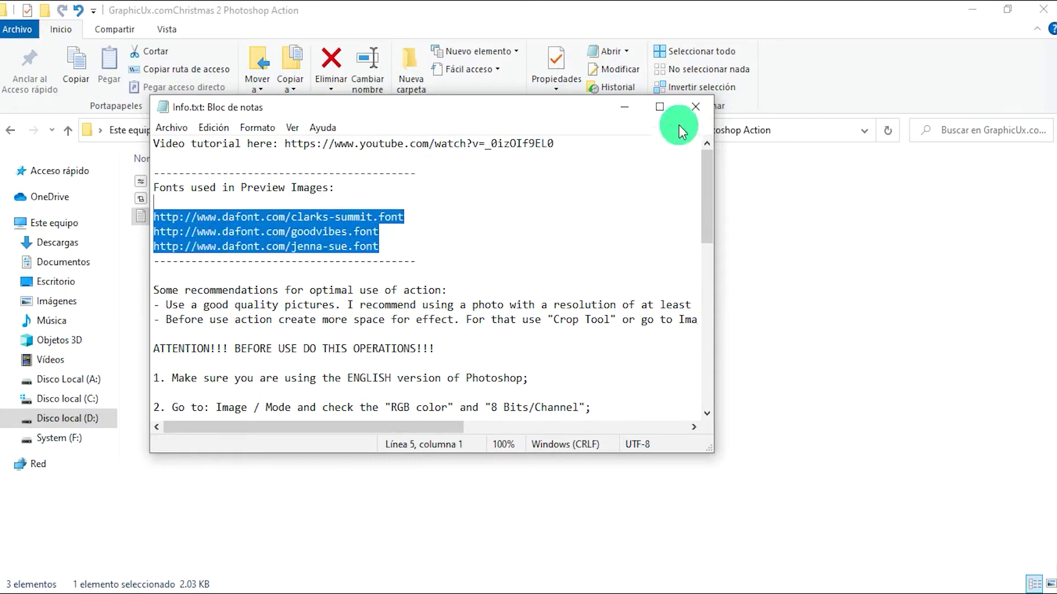
left_click(695, 107)
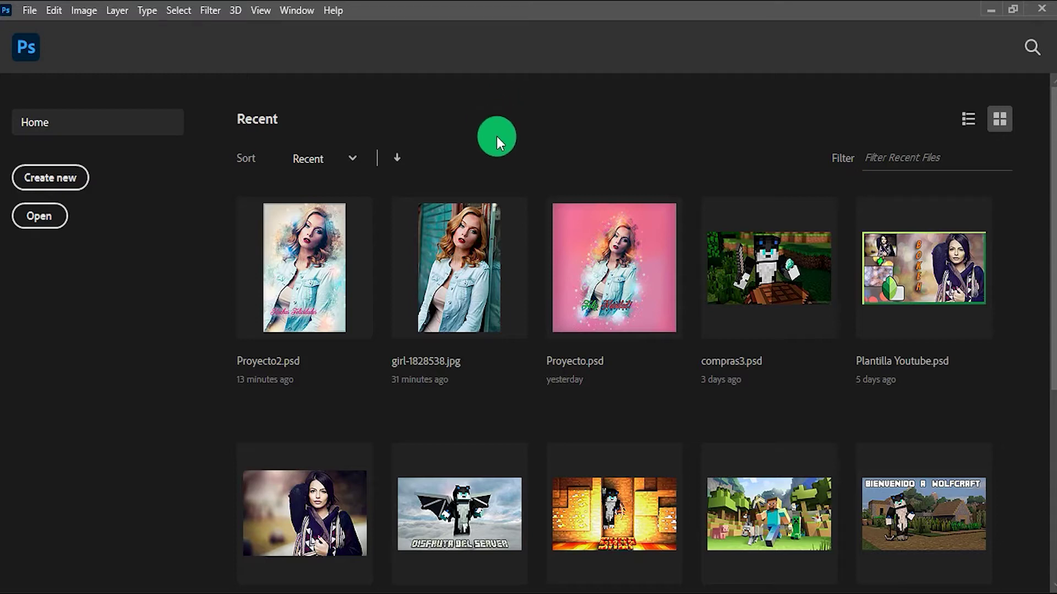
Step: Open girl-1828538.jpg from recent files, assigning the working RGB profile
left_click(467, 263)
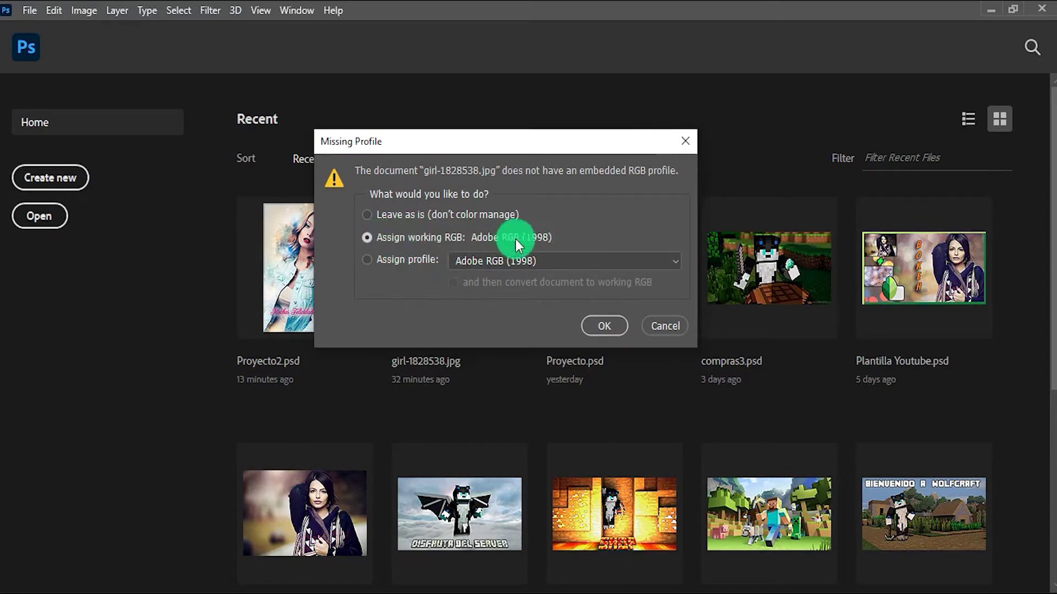
left_click(603, 325)
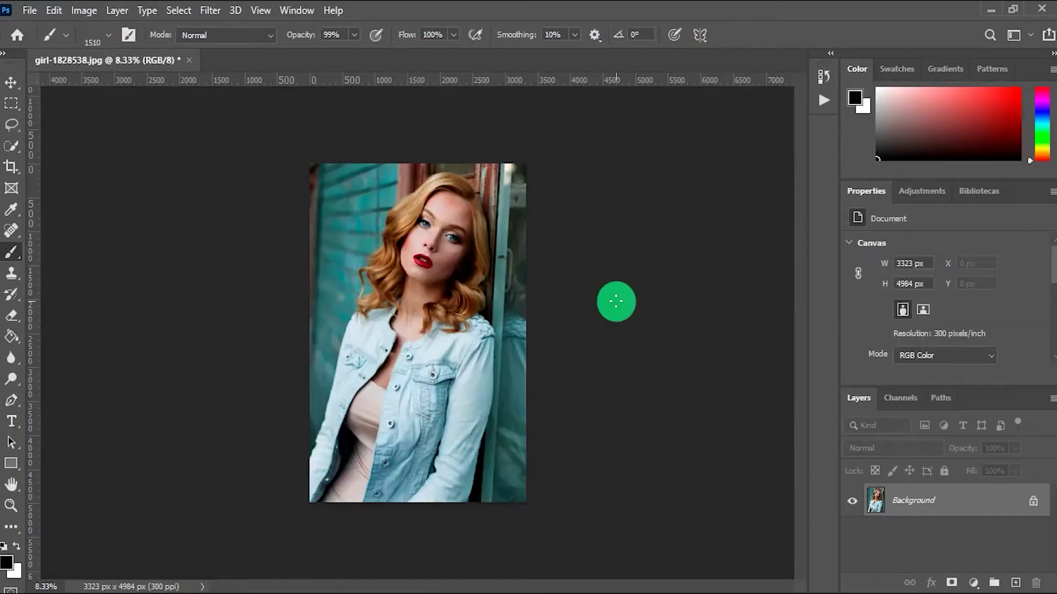
Step: Select the woman in the portrait with Select Subject
left_click(11, 145)
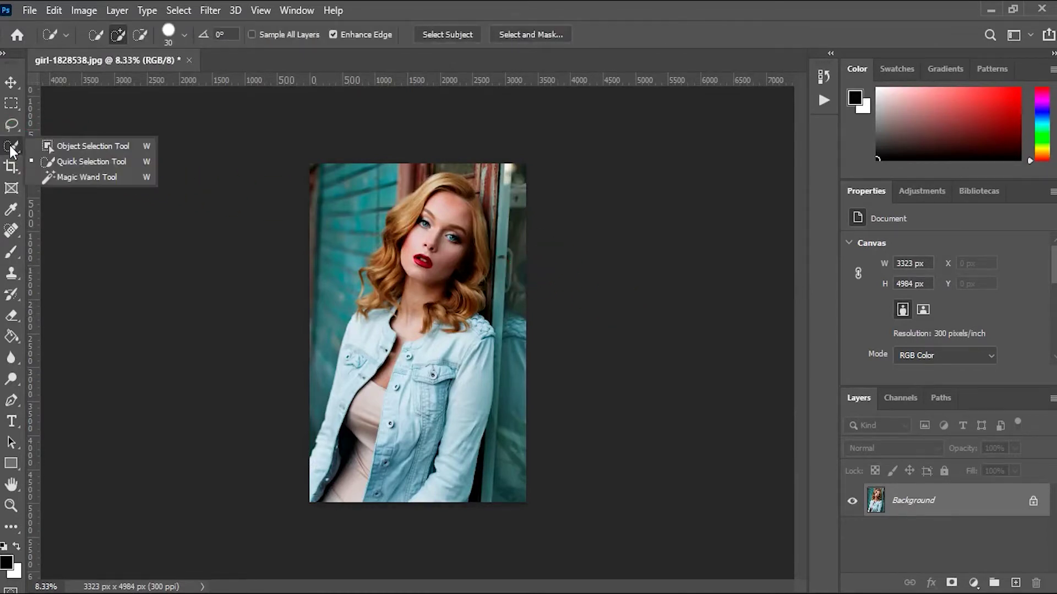
left_click(51, 161)
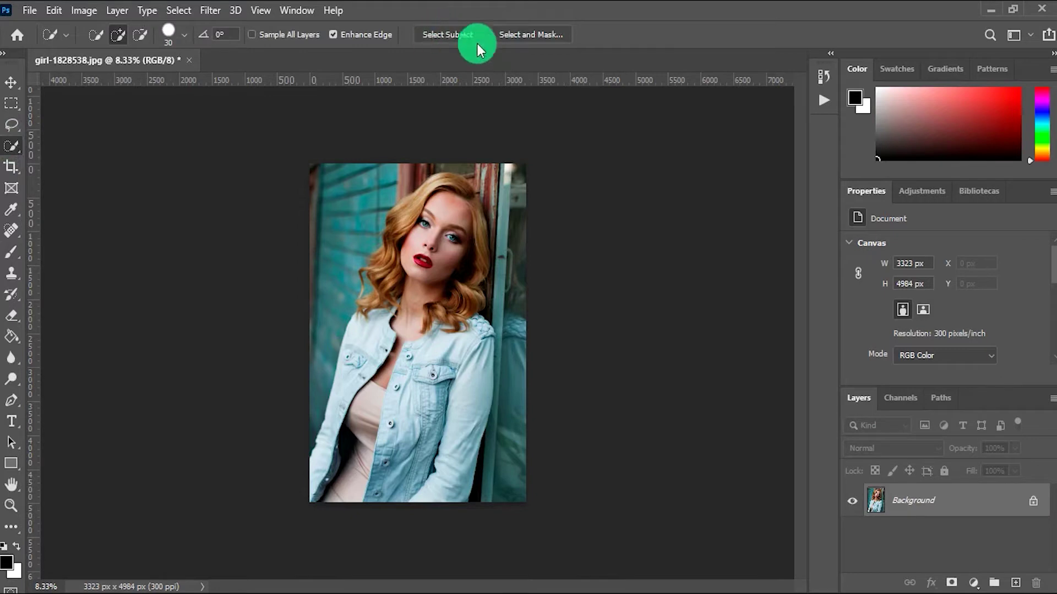
left_click(451, 33)
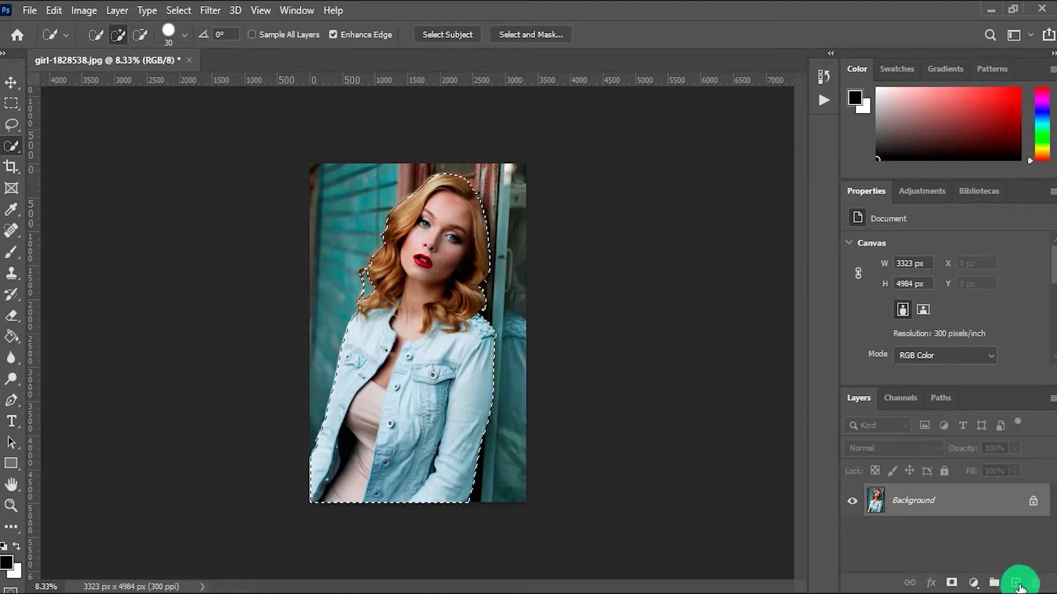
Step: Add a new empty layer above Background named 'area'
left_click(1016, 583)
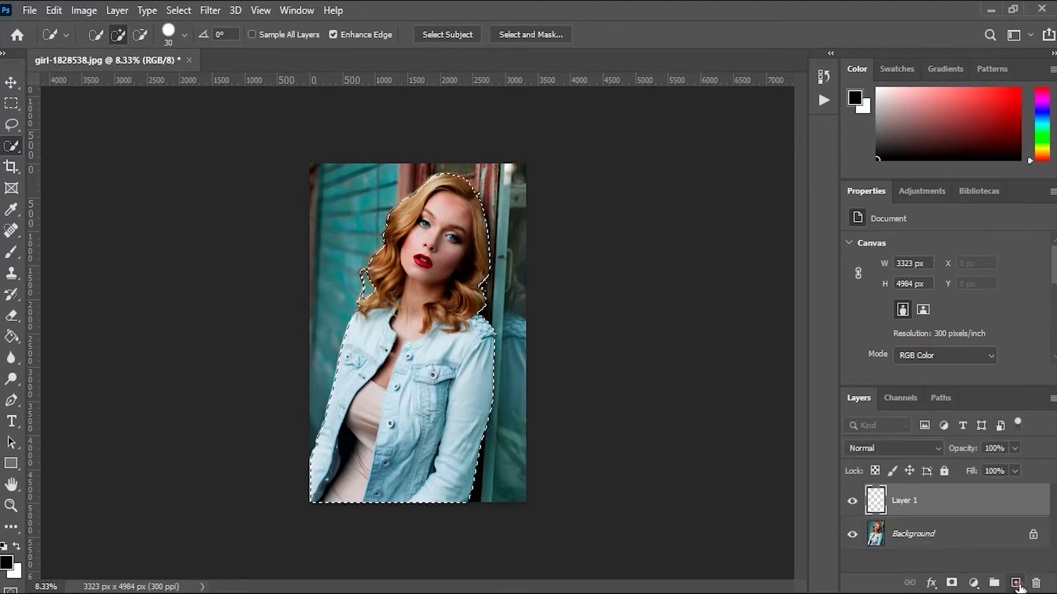
double_click(907, 502)
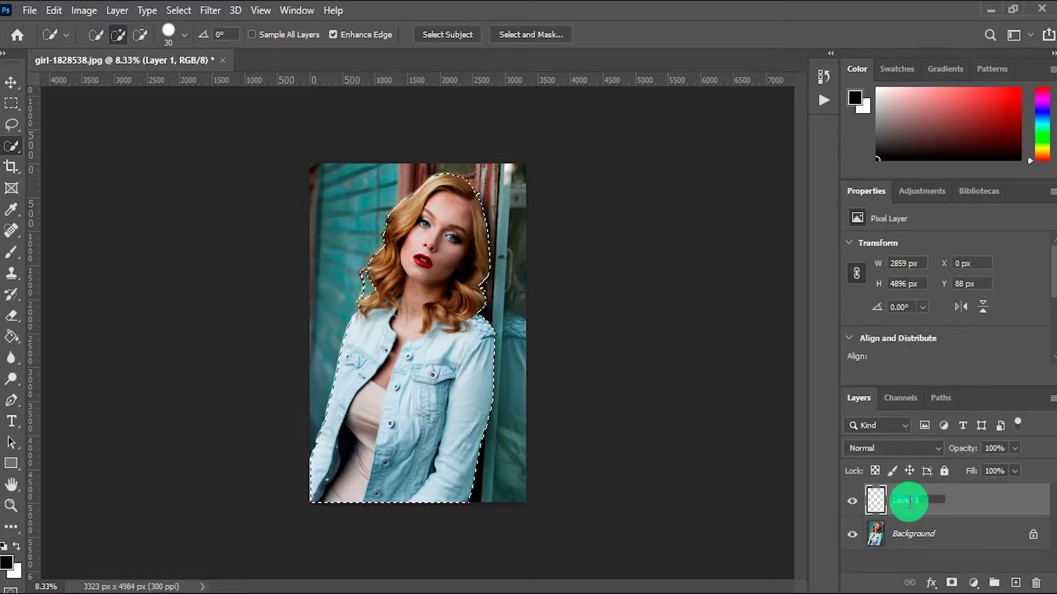
type("area")
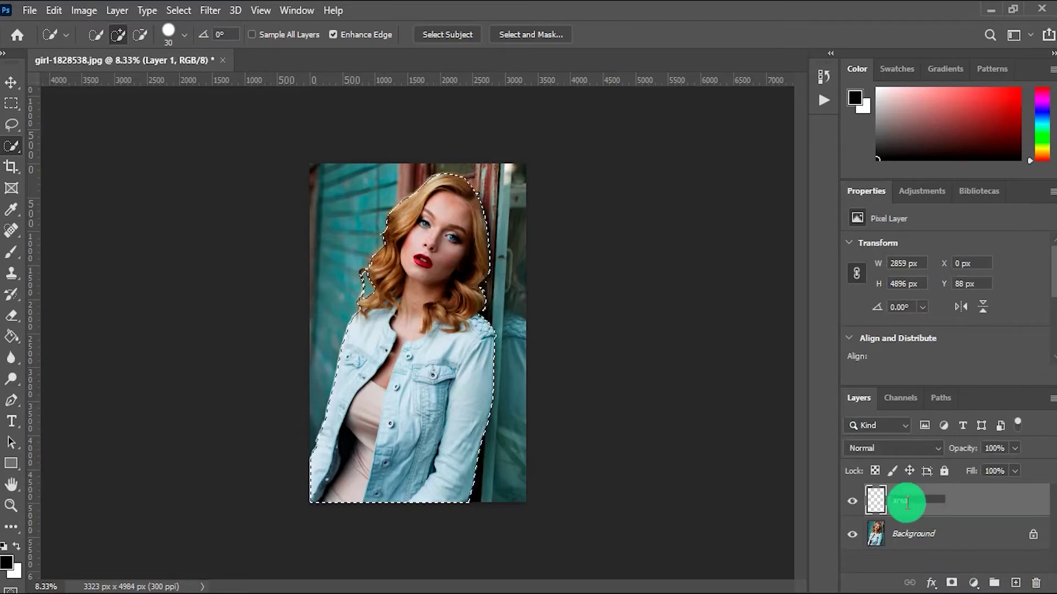
key("Return")
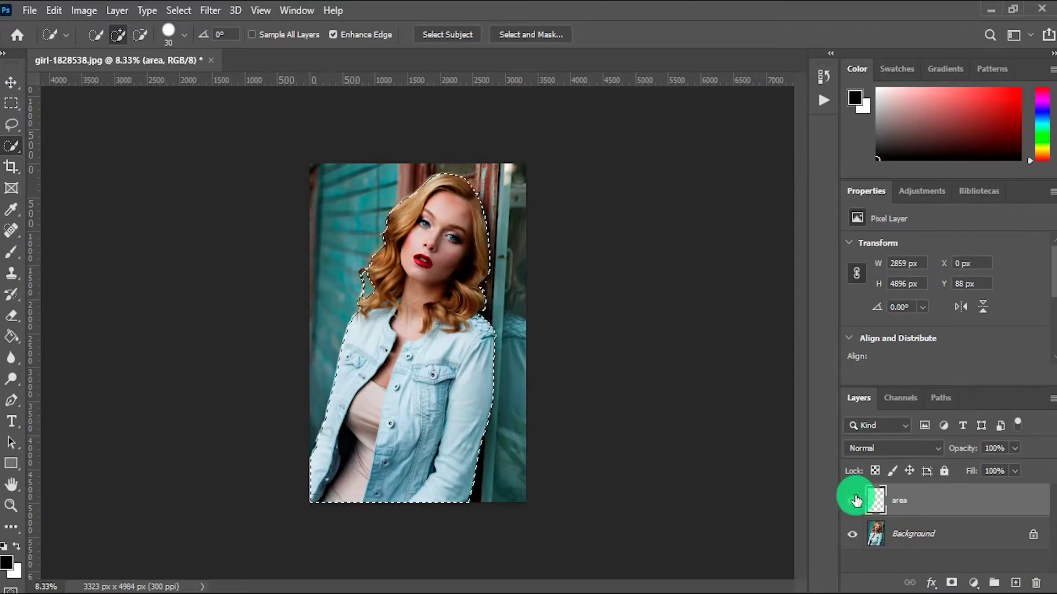
Step: Paint-bucket fill the woman's selection on the area layer with bright yellow
left_click(12, 339)
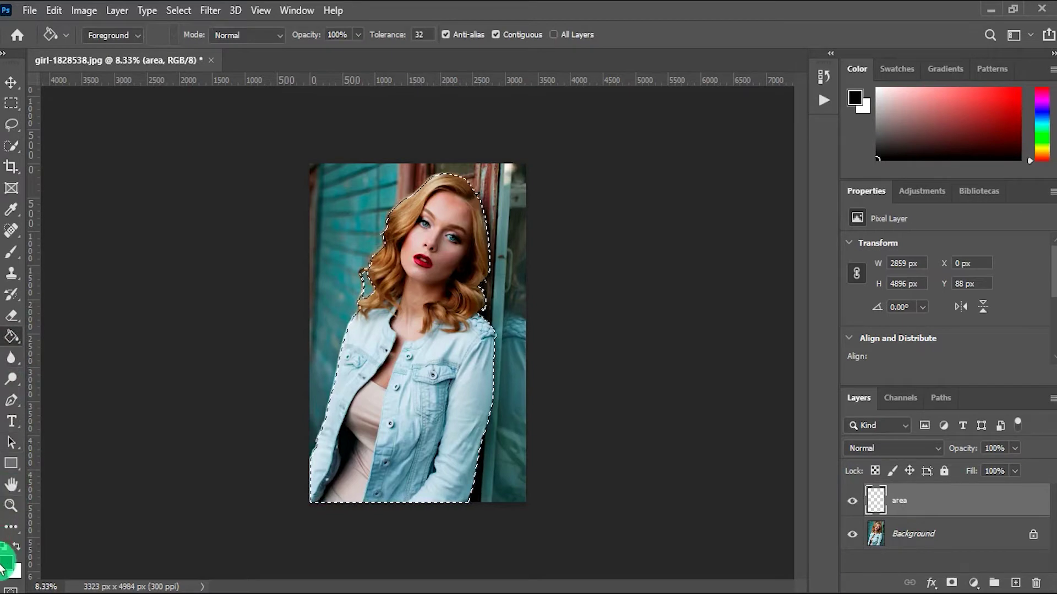
left_click(7, 564)
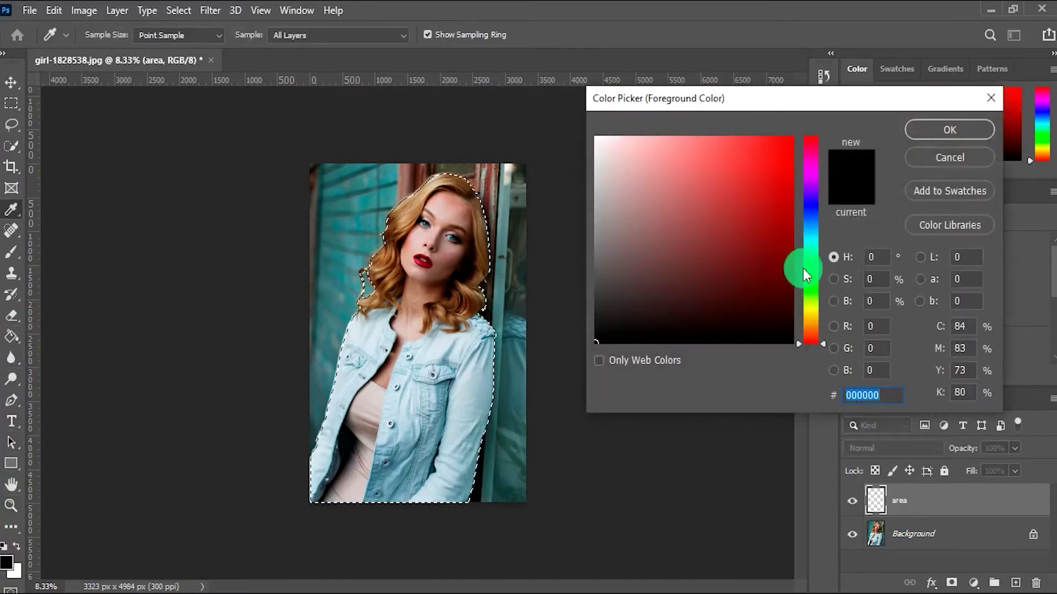
mouse_move(807, 268)
left_mouse_down()
mouse_move(820, 216)
mouse_move(824, 309)
left_mouse_up()
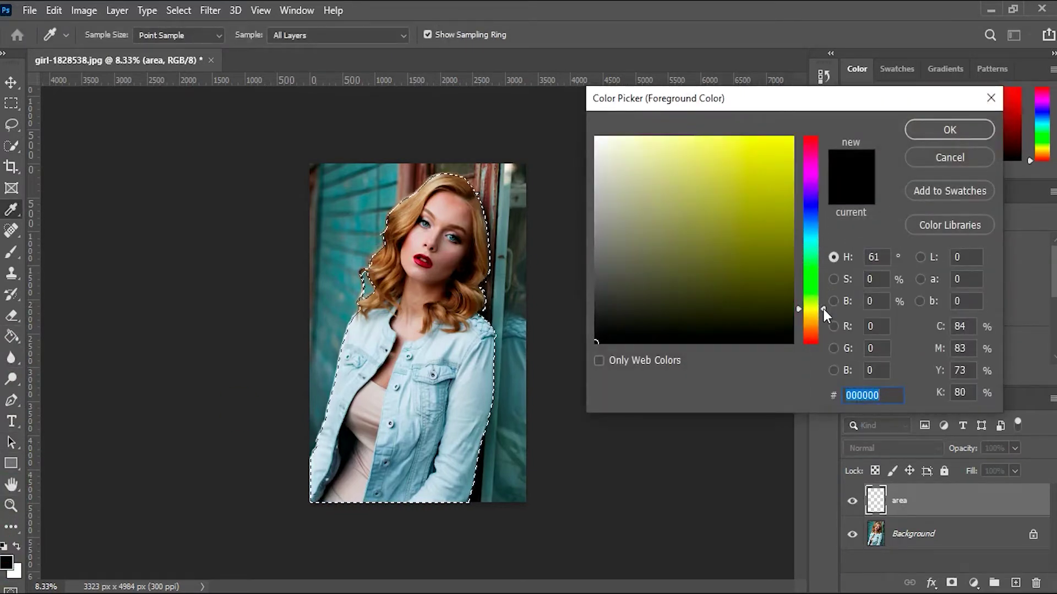
left_click(793, 138)
left_click(955, 129)
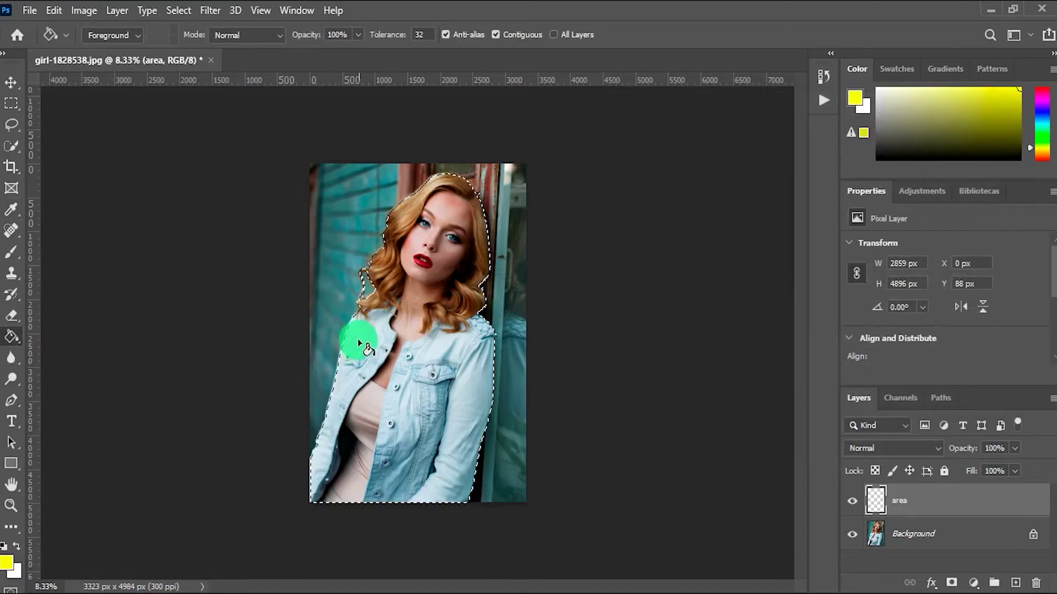
left_click(418, 302)
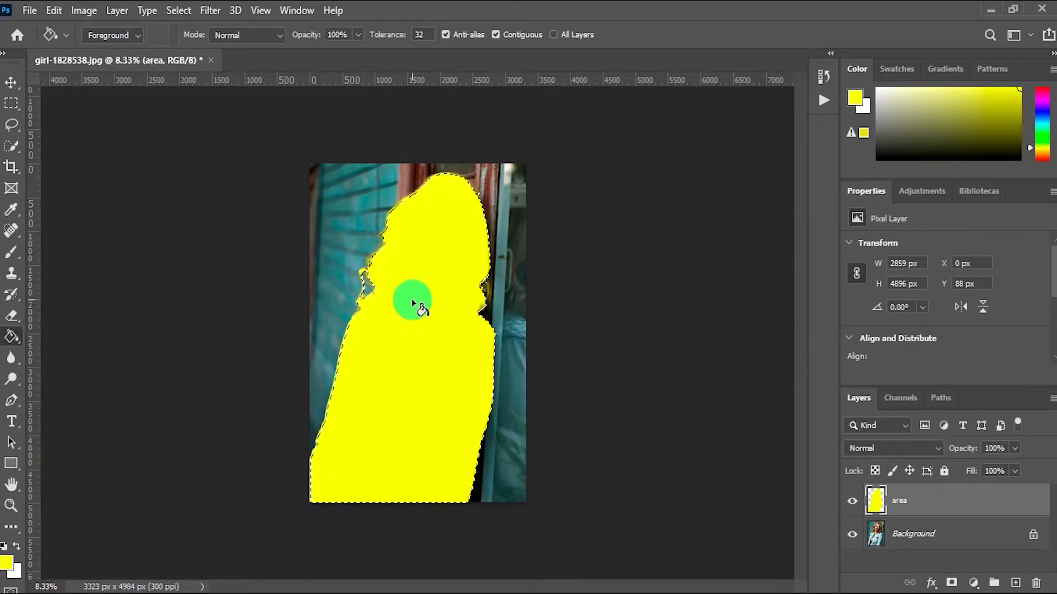
key("v")
left_click(763, 456)
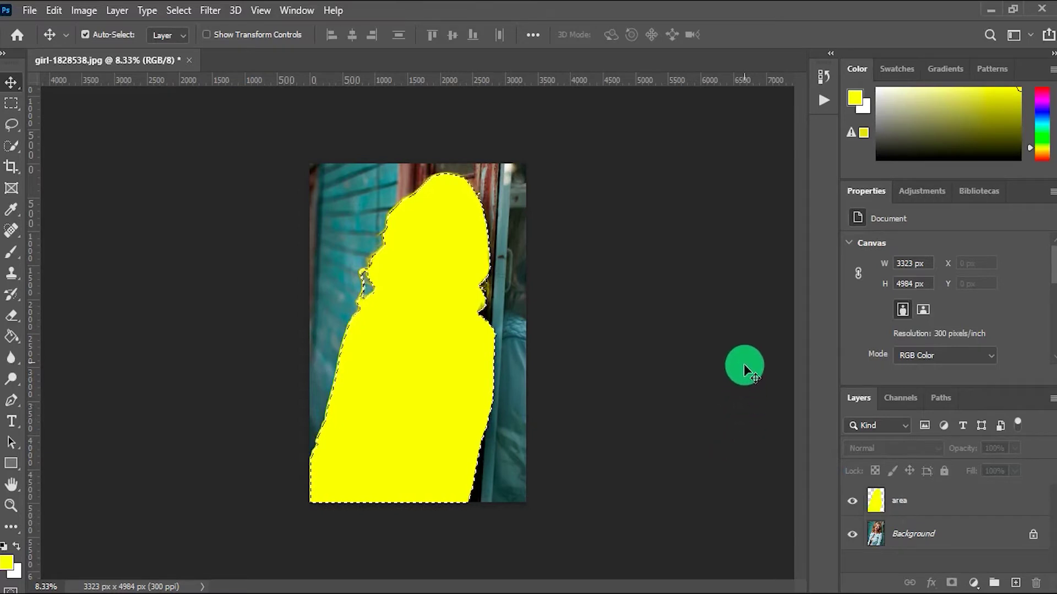
Step: Show the Actions panel with Alt+F9 and enlarge it to show more entries
left_click(836, 57)
key("alt+F9")
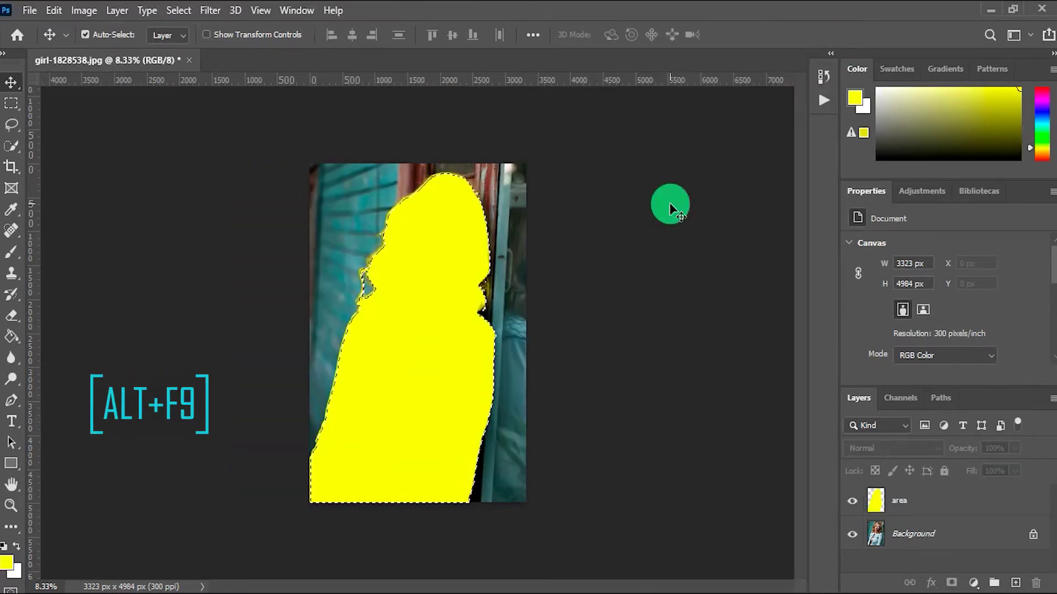
key("alt+F9")
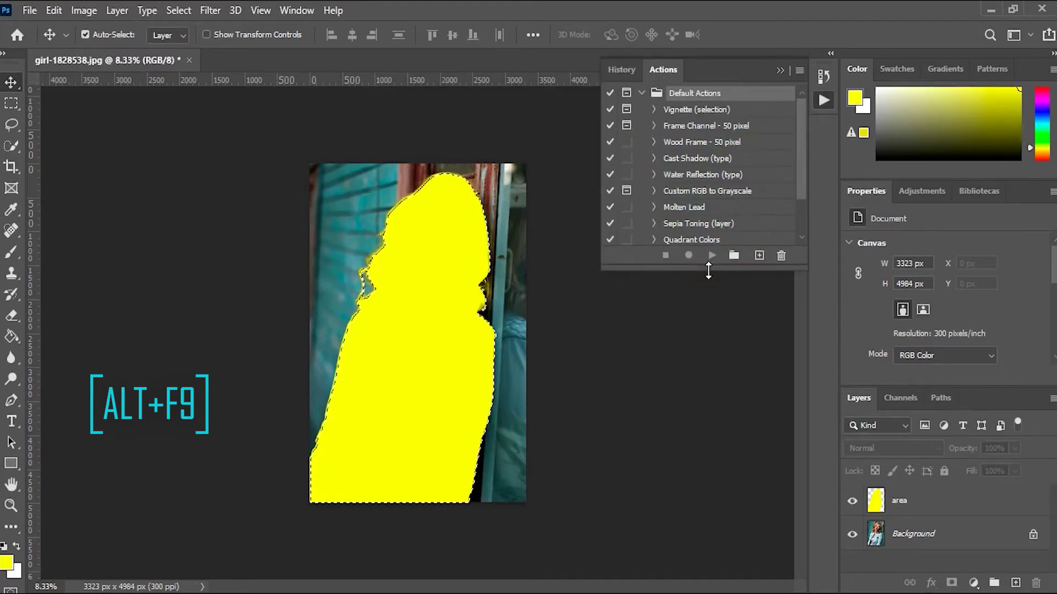
left_click_drag(710, 268, 713, 341)
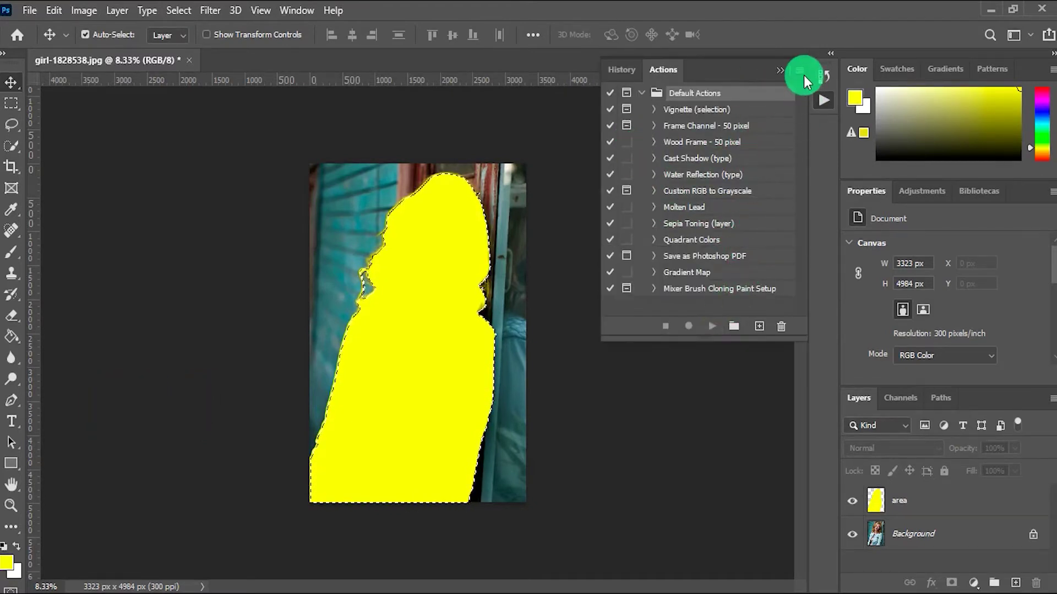
Step: Load the Christmas 2 Photoshop Action.atn set into Actions and collapse it
left_click(803, 74)
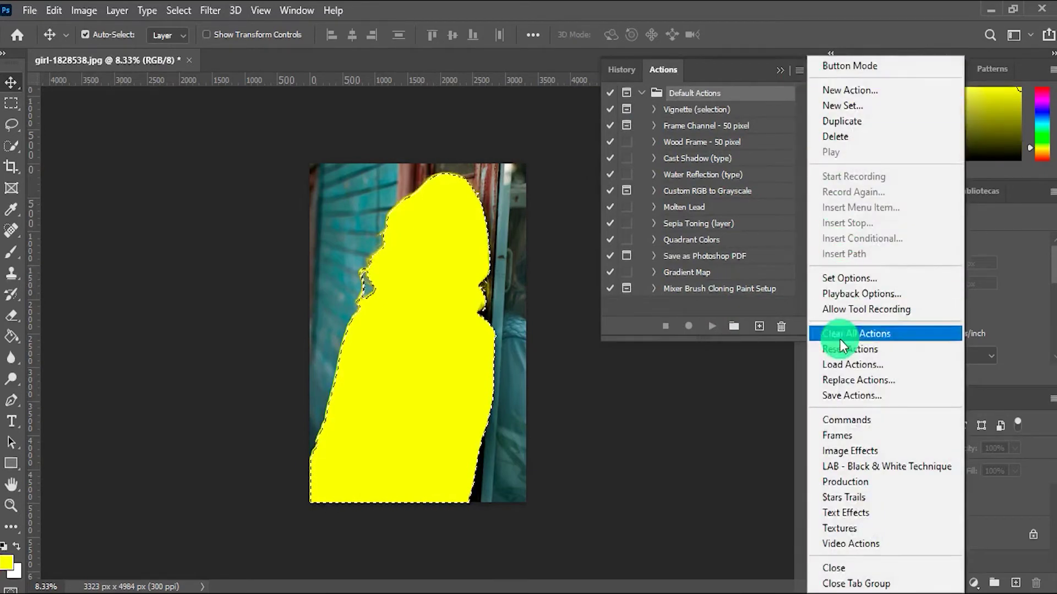
left_click(852, 365)
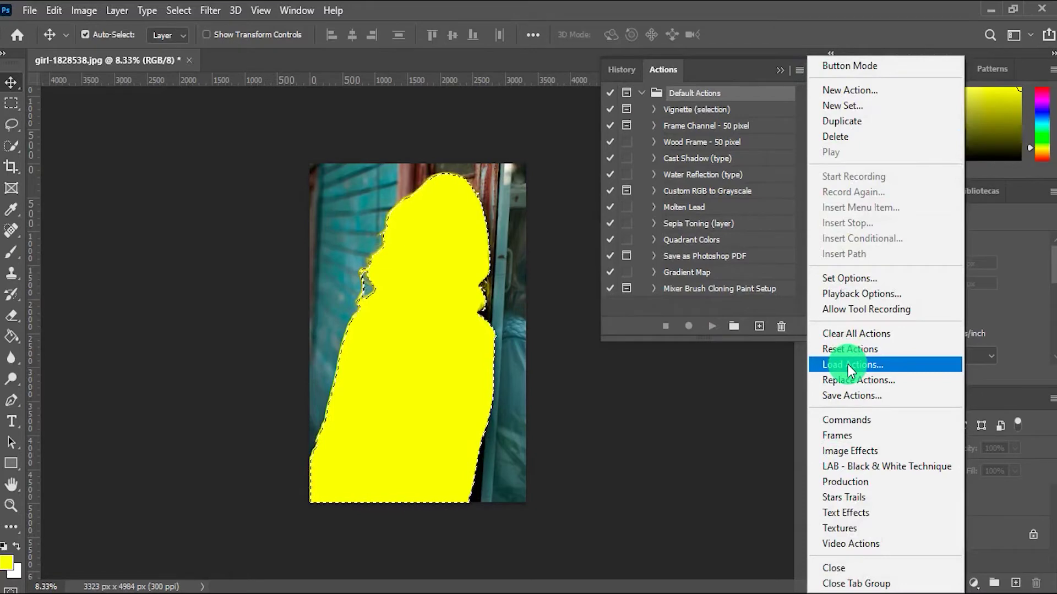
left_click(847, 364)
left_click_drag(237, 25, 337, 59)
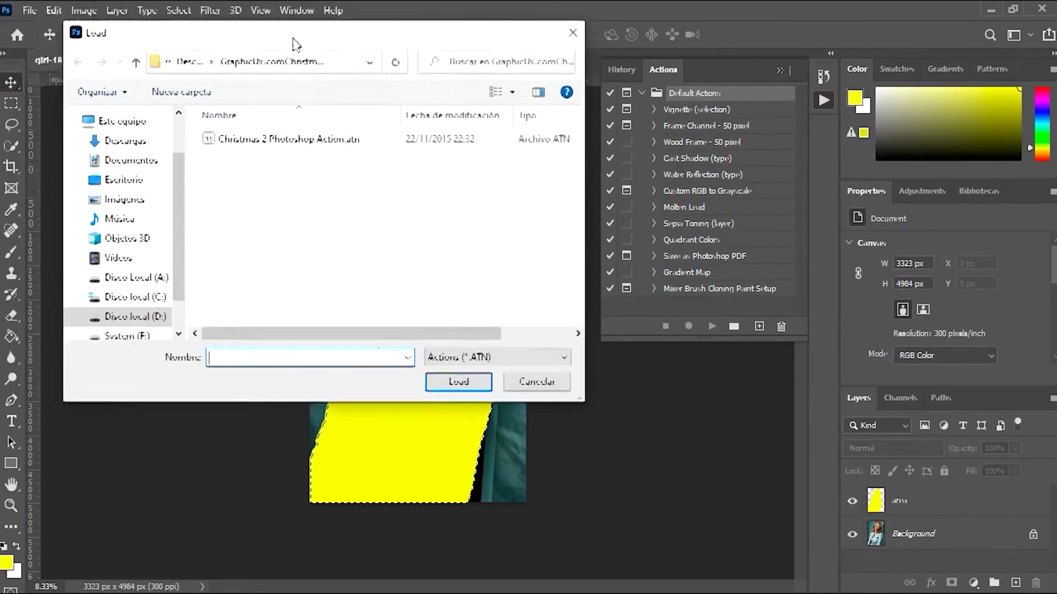
left_click(325, 148)
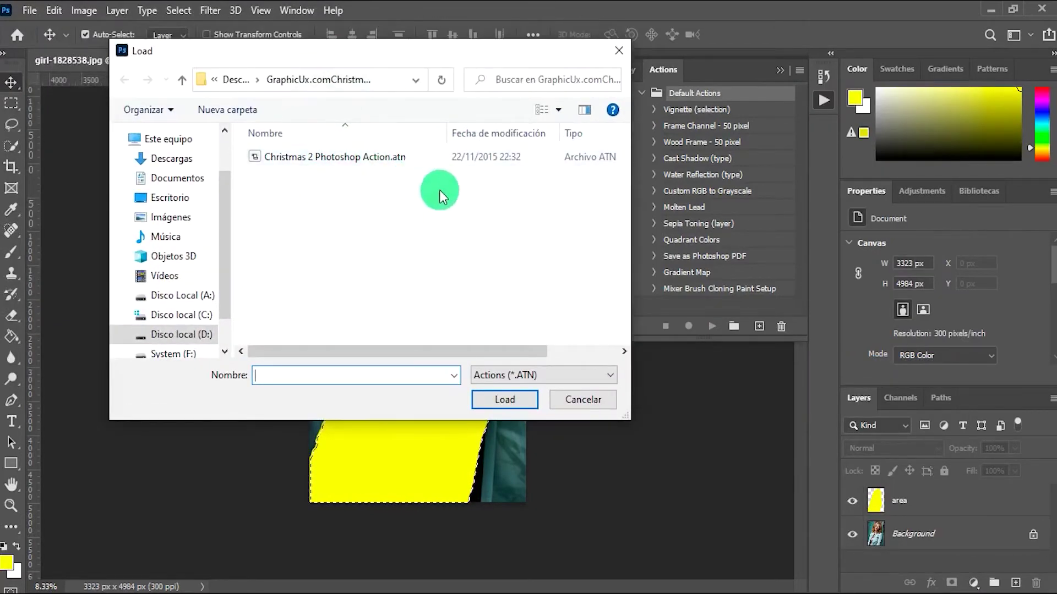
left_click(345, 159)
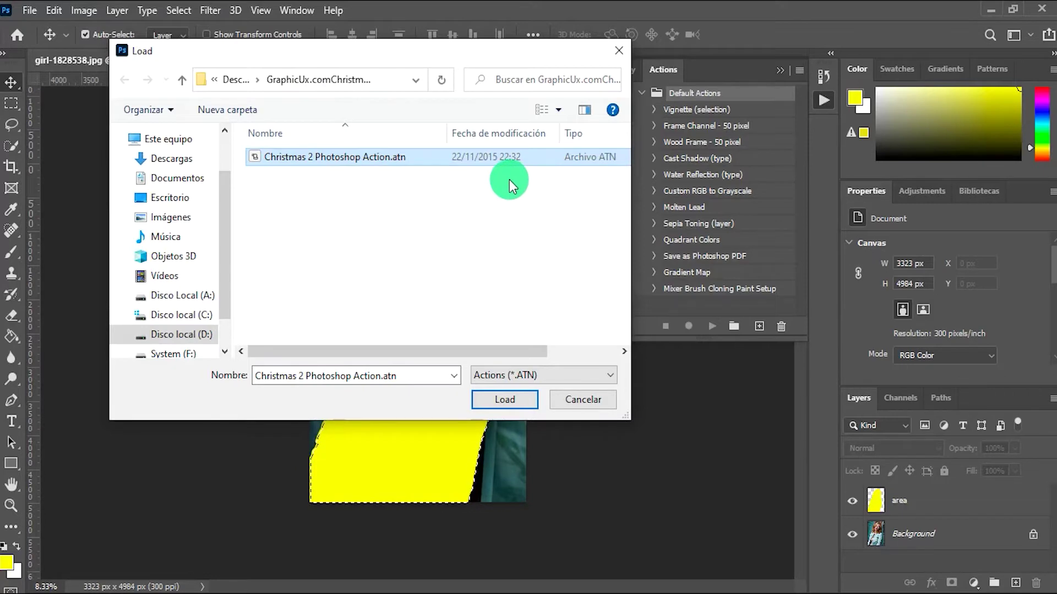
left_click(512, 402)
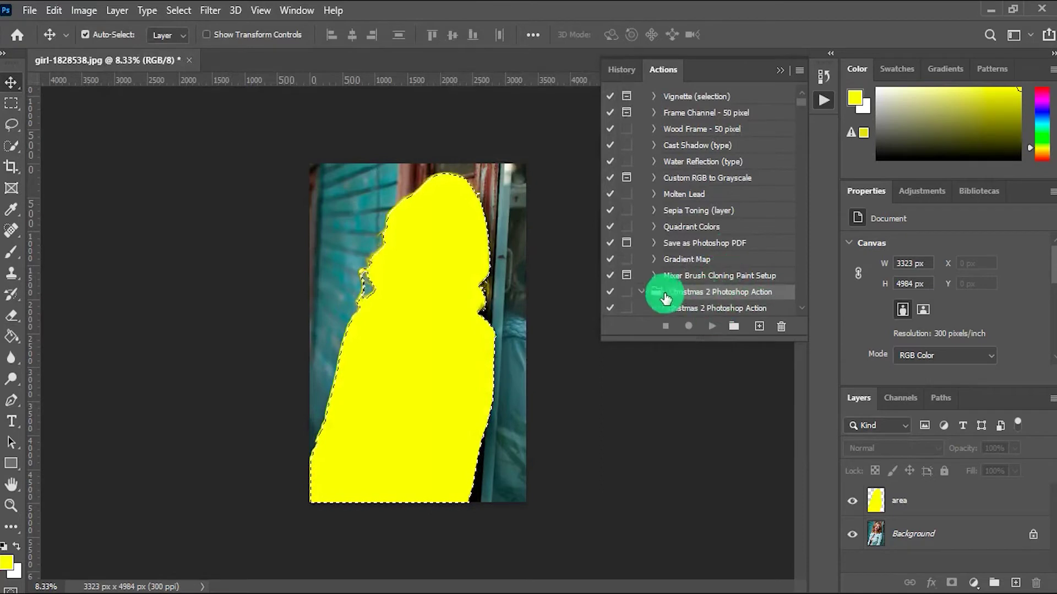
left_click(642, 292)
Step: With the Brush tool on Background, import the Christmas 2 Brushes file into the presets
left_click(784, 65)
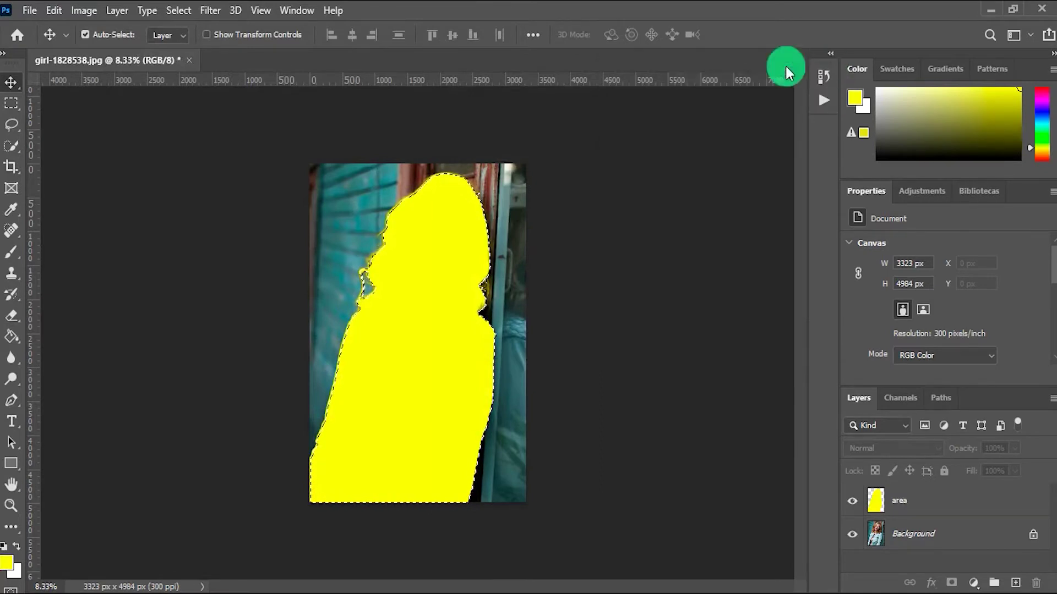
left_click(3, 251)
left_click(925, 533)
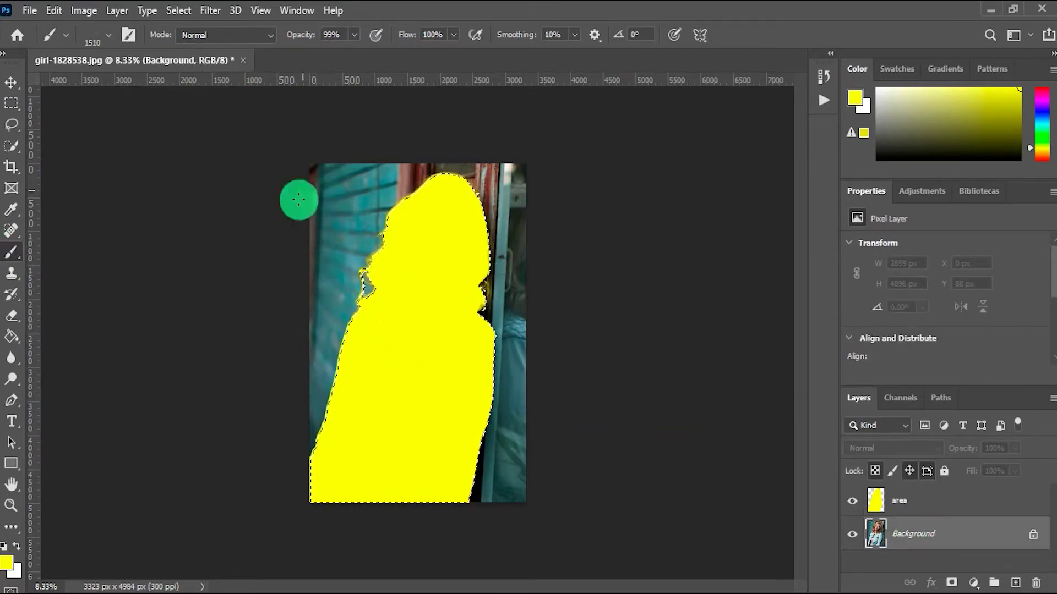
right_click(342, 204)
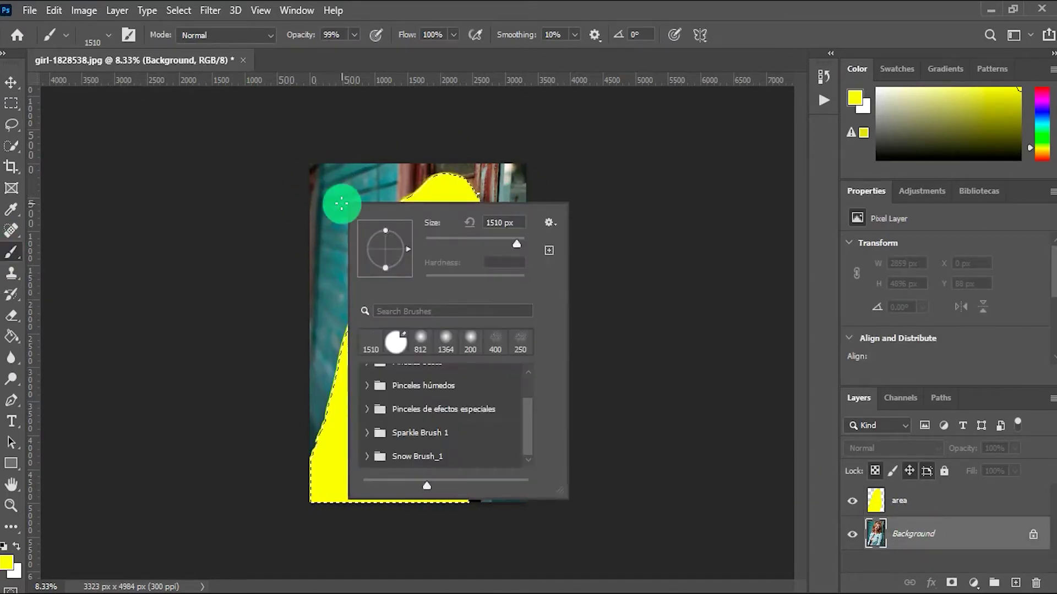
left_click(548, 223)
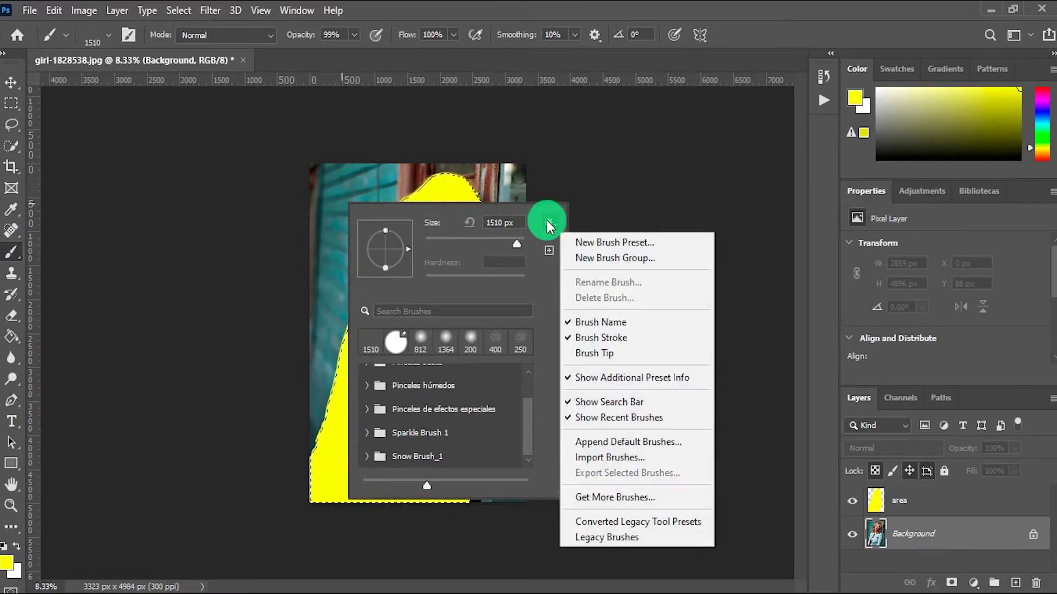
left_click(597, 458)
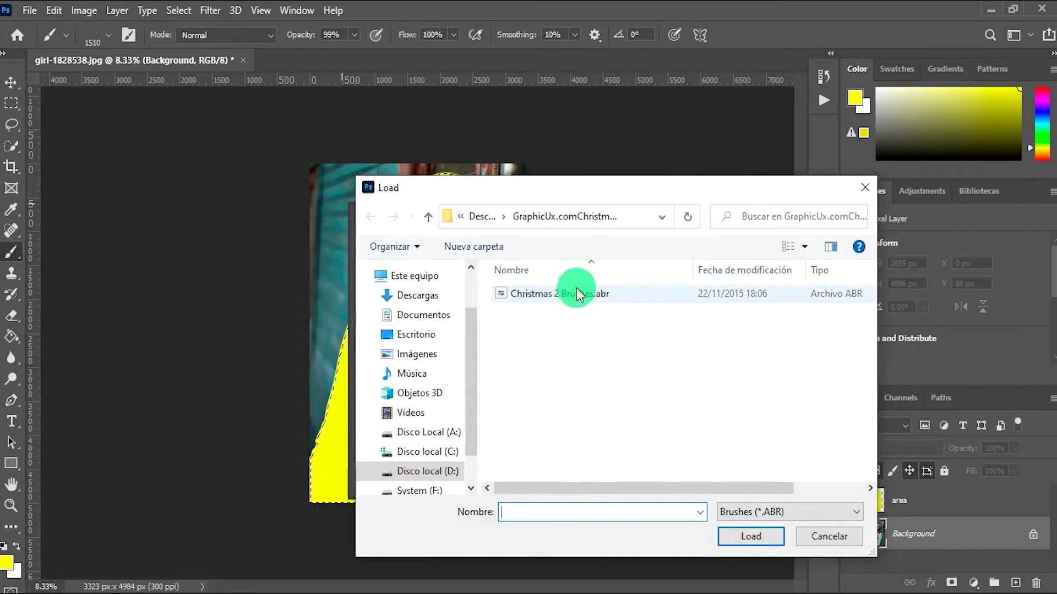
left_click(577, 293)
left_click_drag(582, 191, 478, 88)
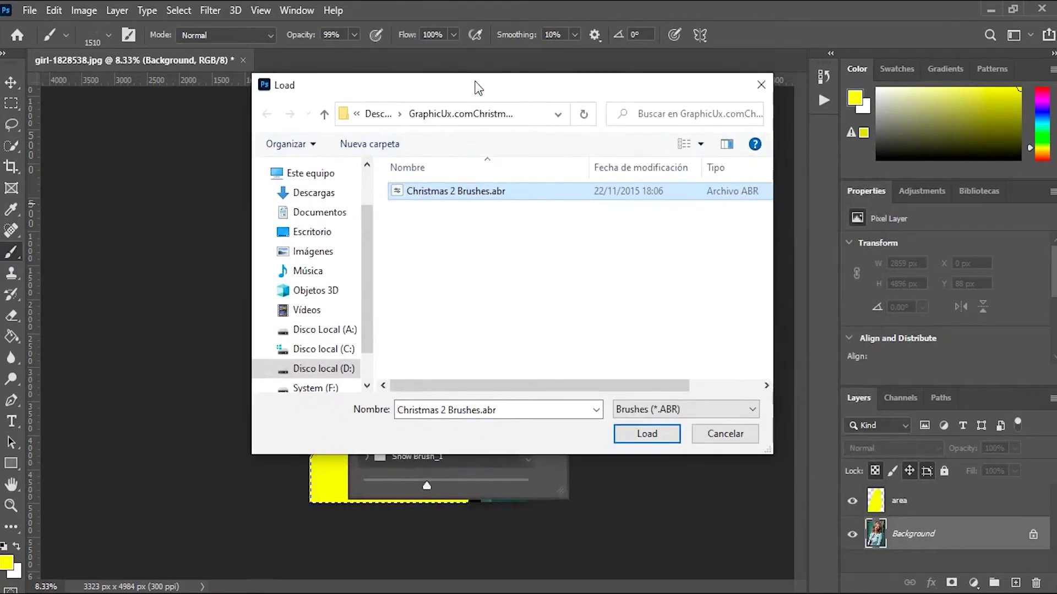
left_click(647, 436)
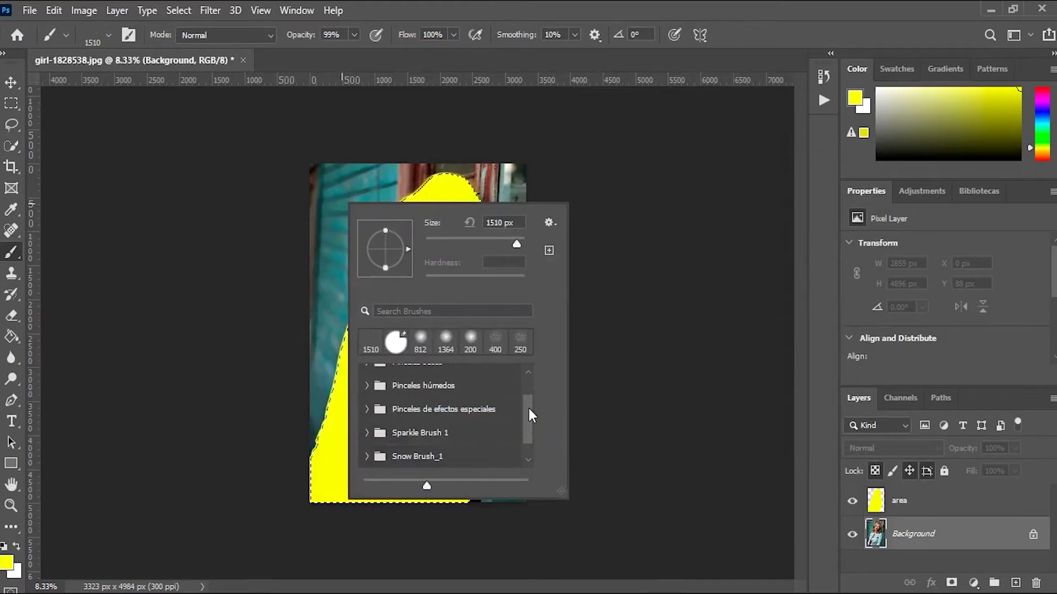
Step: Browse the Christmas 2 Brushes watercolor brushes, then close the brush presets
scroll(528, 409, "down", 1)
left_click(383, 465)
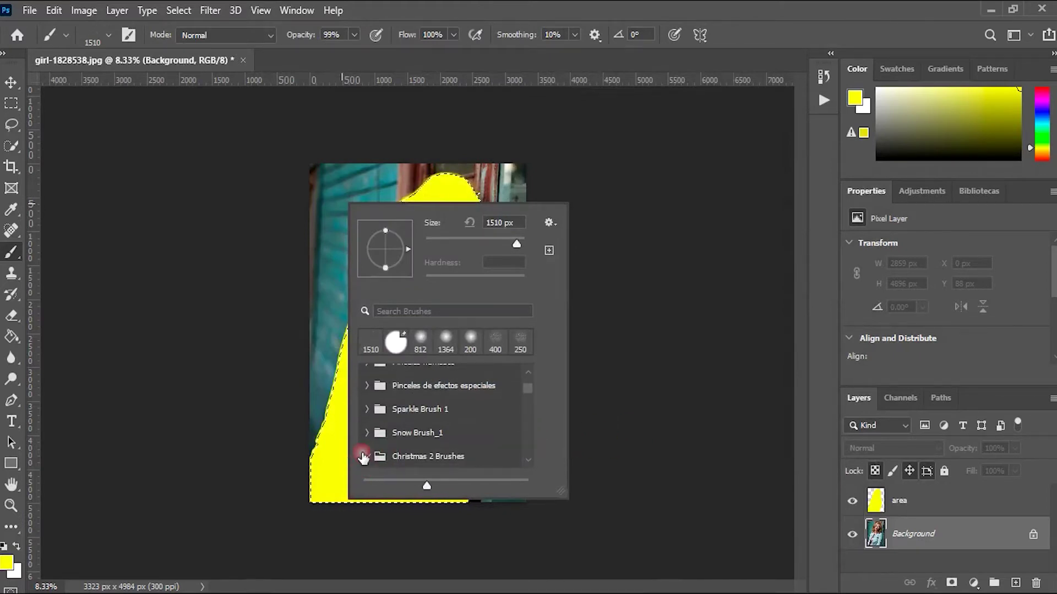
scroll(528, 389, "down", 2)
scroll(528, 392, "down", 2)
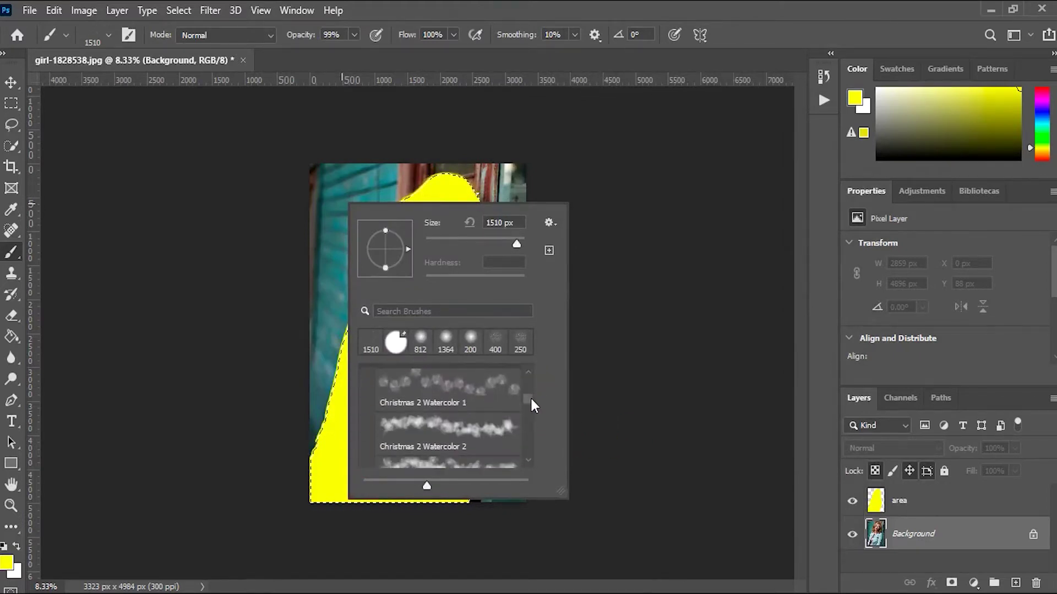
scroll(530, 396, "down", 2)
left_click(532, 400)
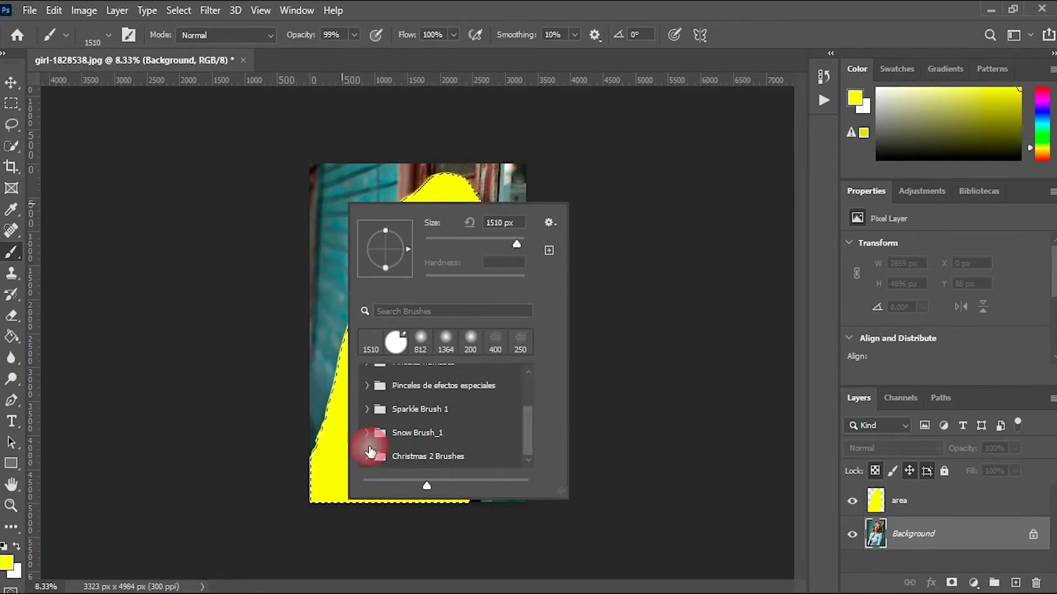
key("Return")
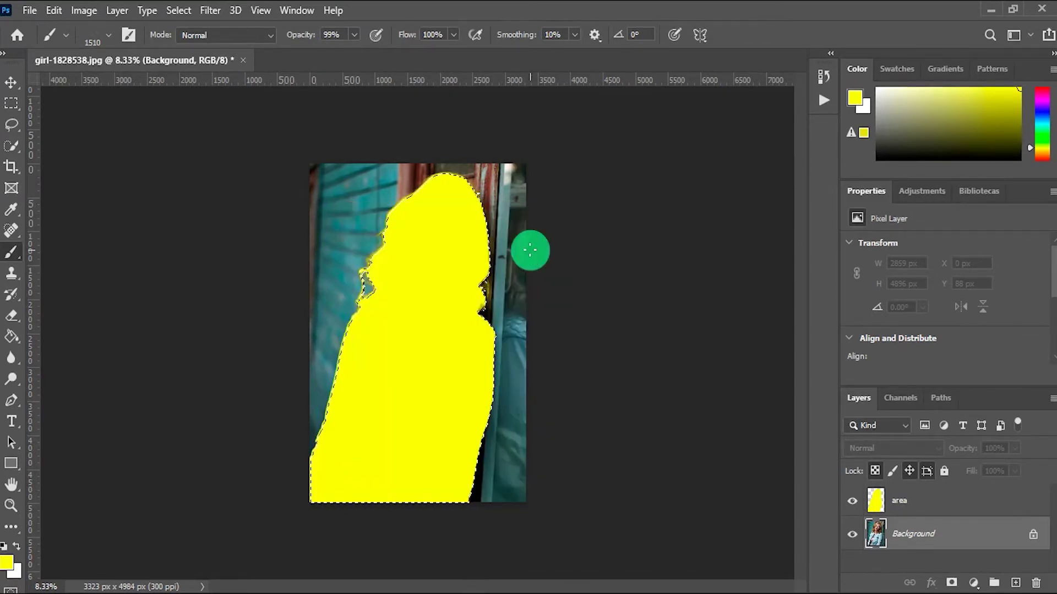
Step: Target the yellow 'area' layer and play the Christmas 2 action
left_click(912, 502)
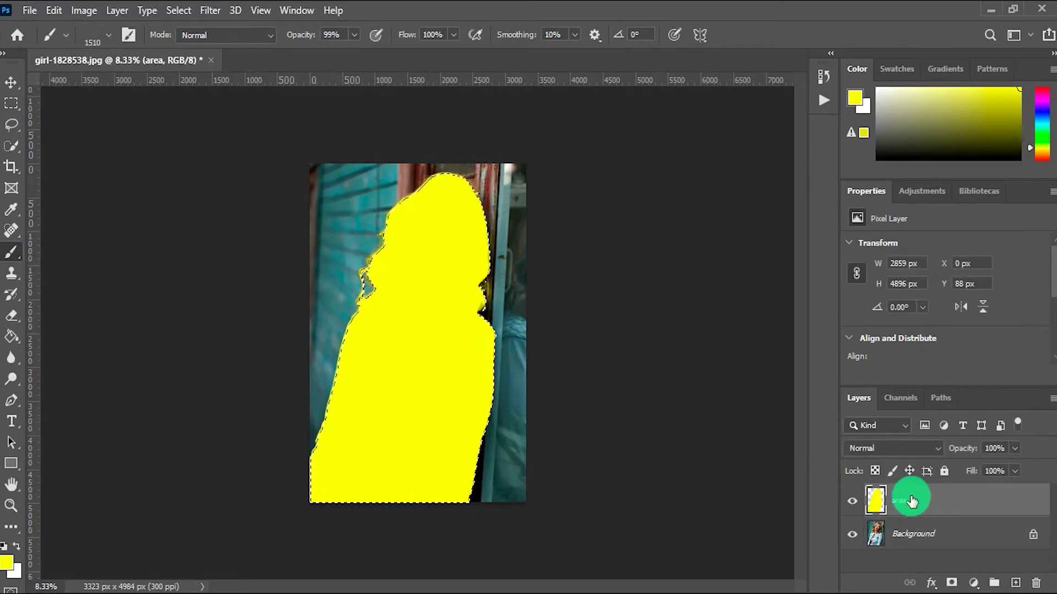
left_click(830, 54)
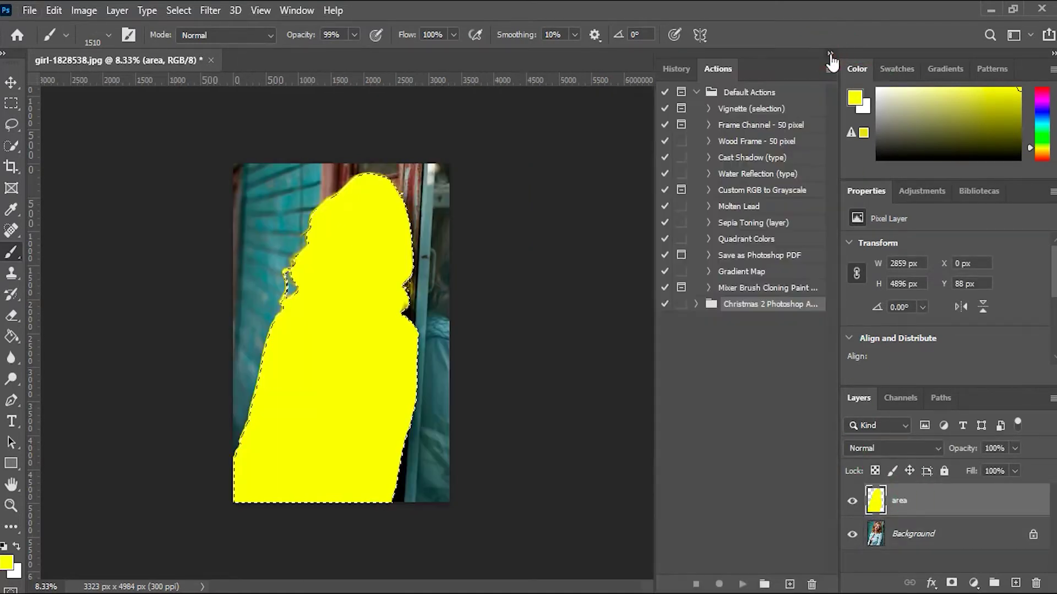
left_click(709, 304)
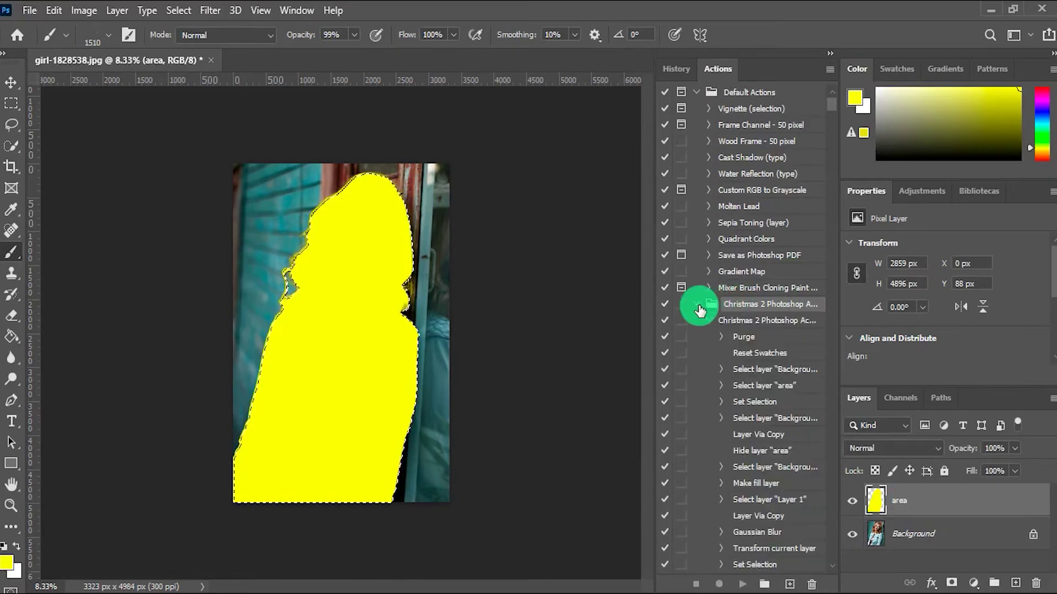
left_click(697, 305)
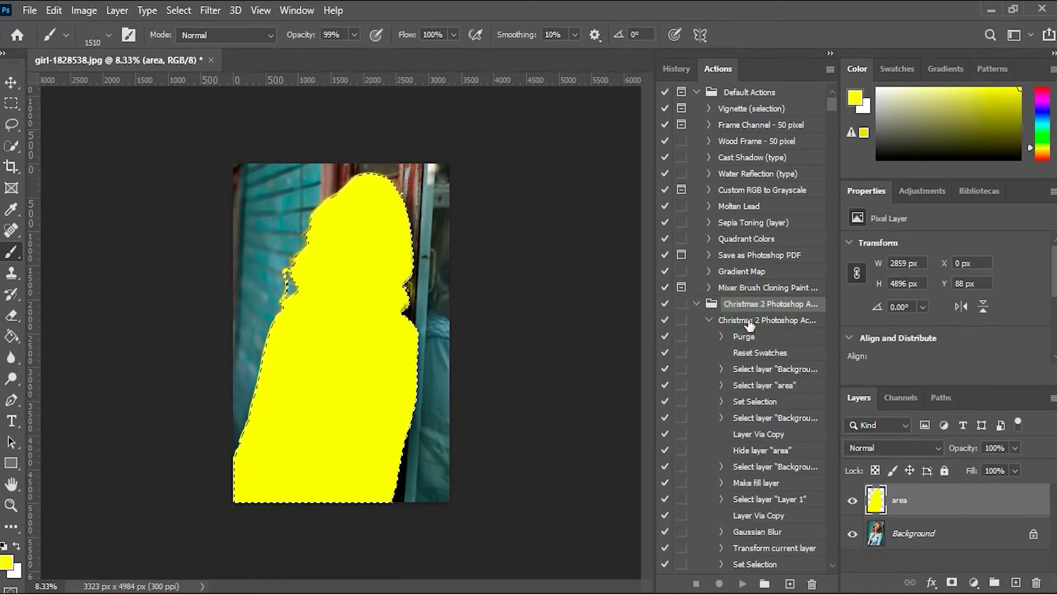
left_click(750, 323)
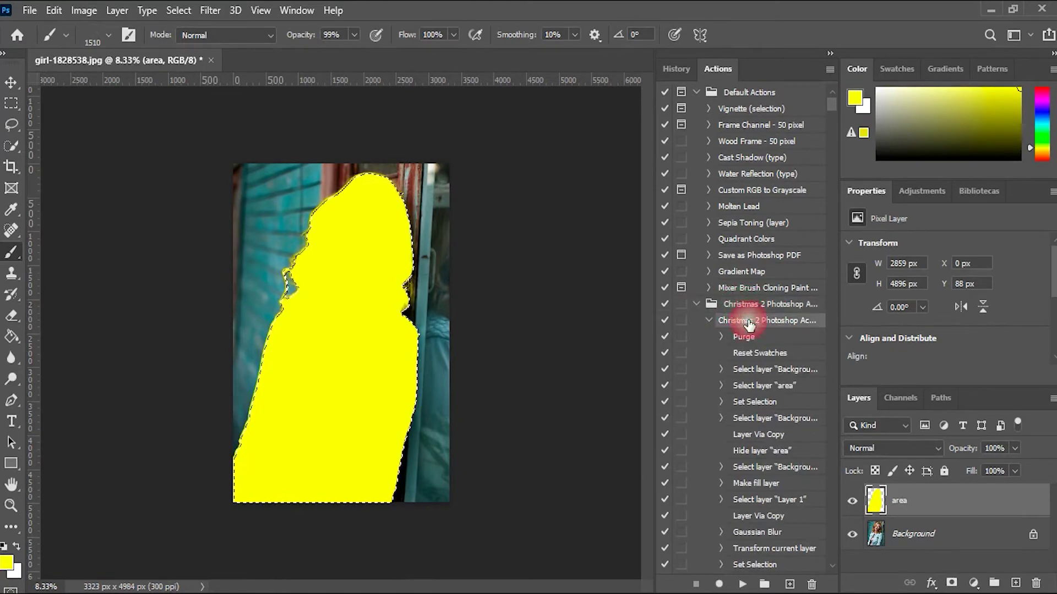
left_click(741, 585)
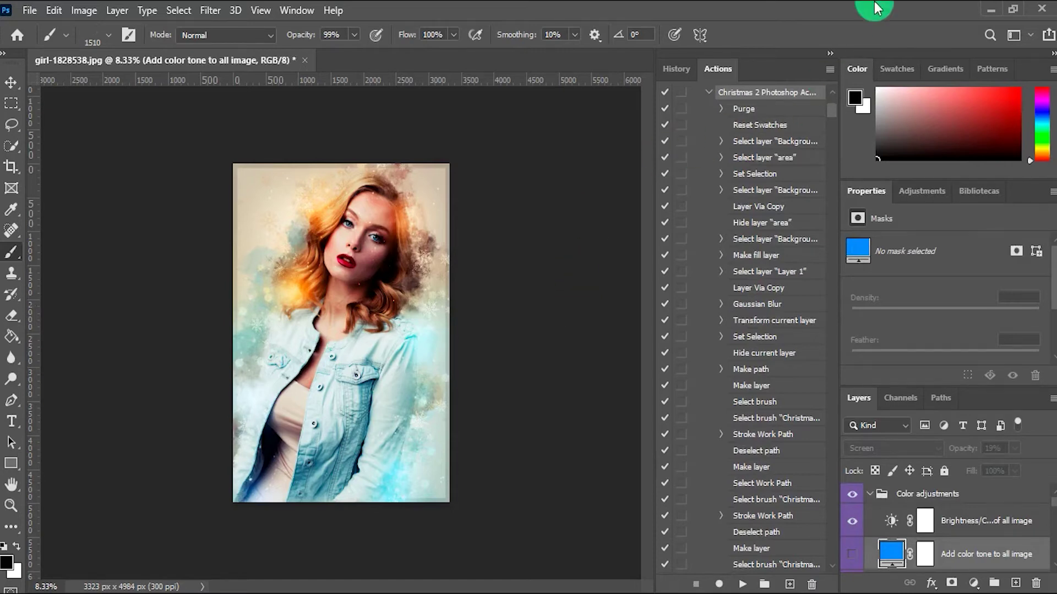
Step: Hide the Actions panel, collapse Color adjustments and give the Layers list more room
left_click(829, 53)
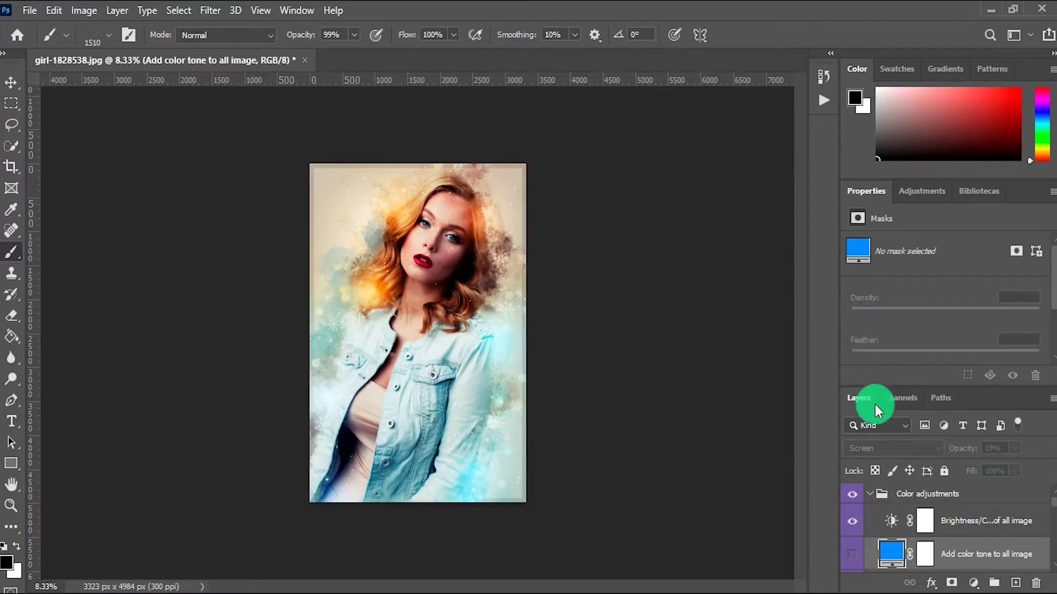
left_click(876, 497)
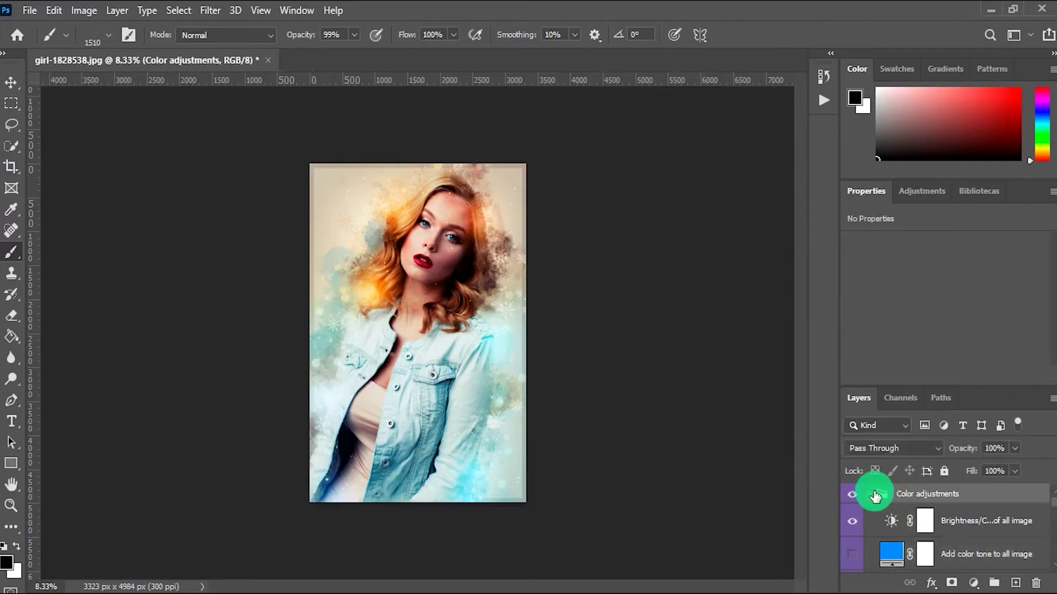
left_click(872, 497)
scroll(873, 498, "down", 2)
scroll(873, 498, "down", 1)
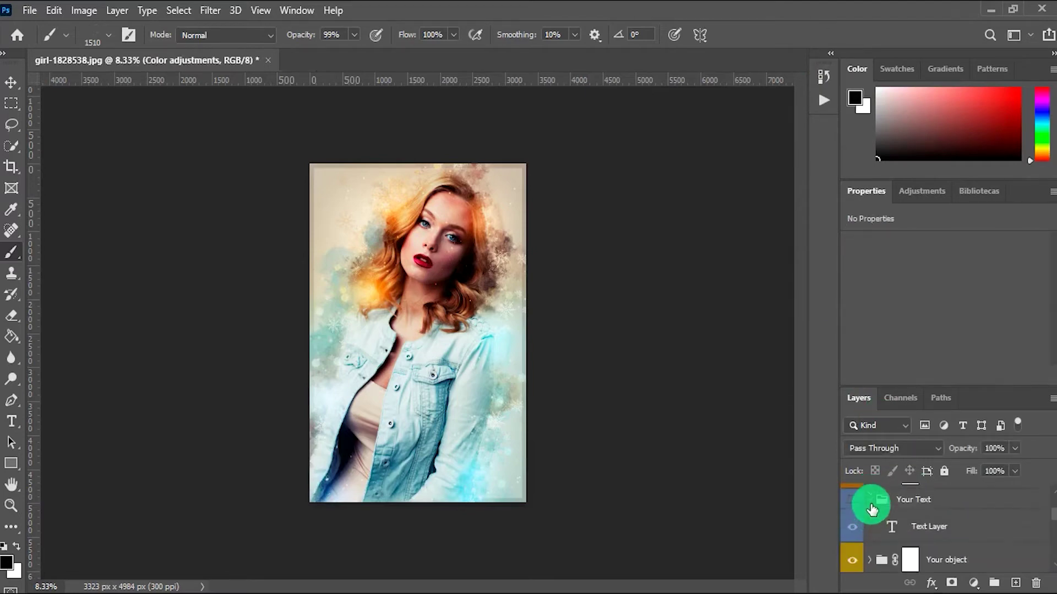
left_click_drag(891, 385, 881, 247)
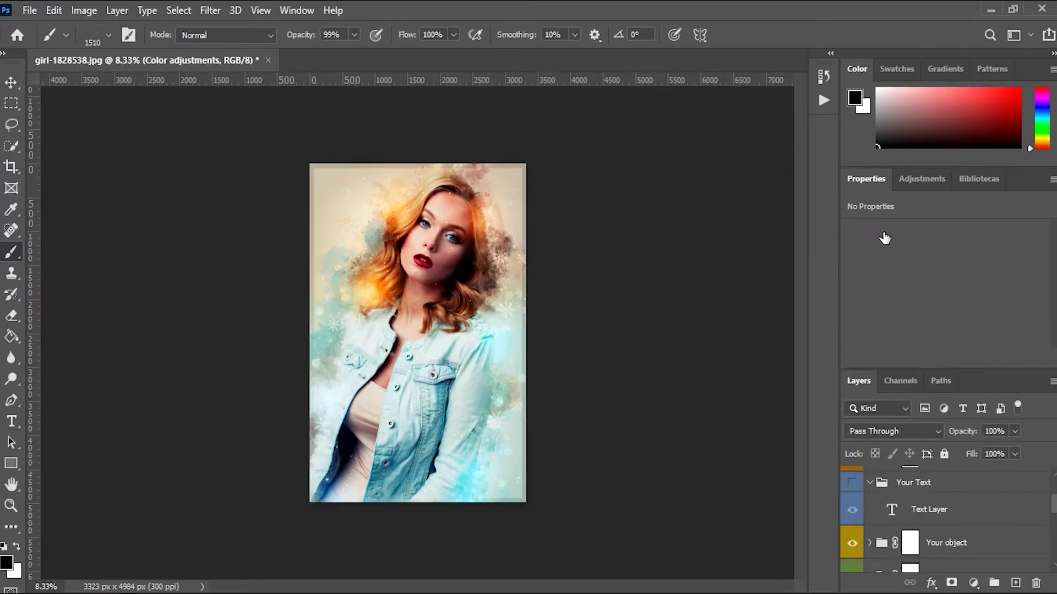
Step: Browse the generated layer groups, including Background elements, down to Background color
scroll(878, 523, "down", 2)
scroll(886, 551, "down", 1)
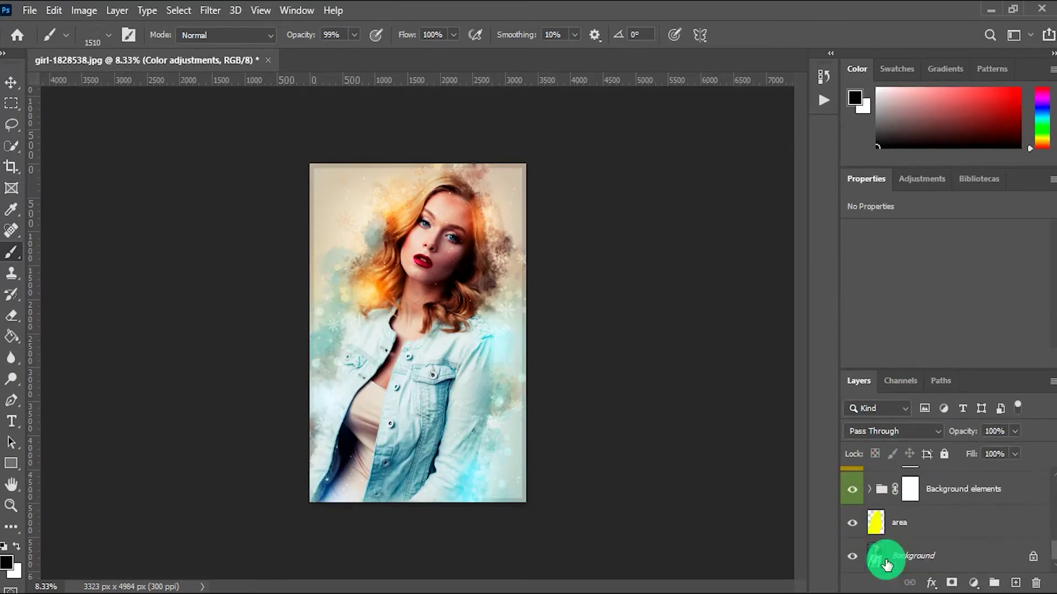
scroll(875, 528, "up", 1)
left_click(869, 511)
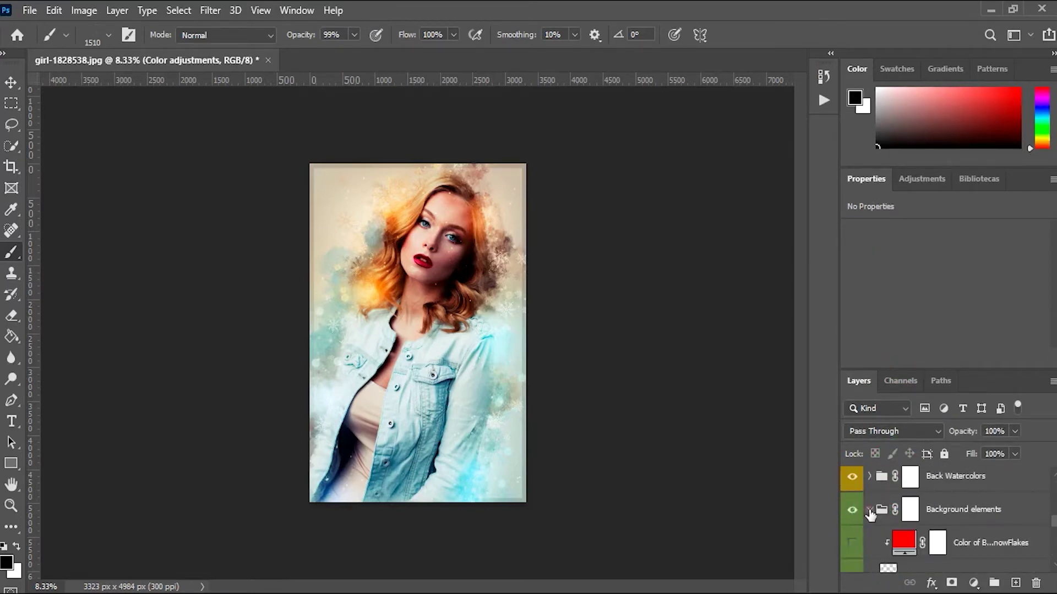
left_click(869, 510)
left_click(352, 228)
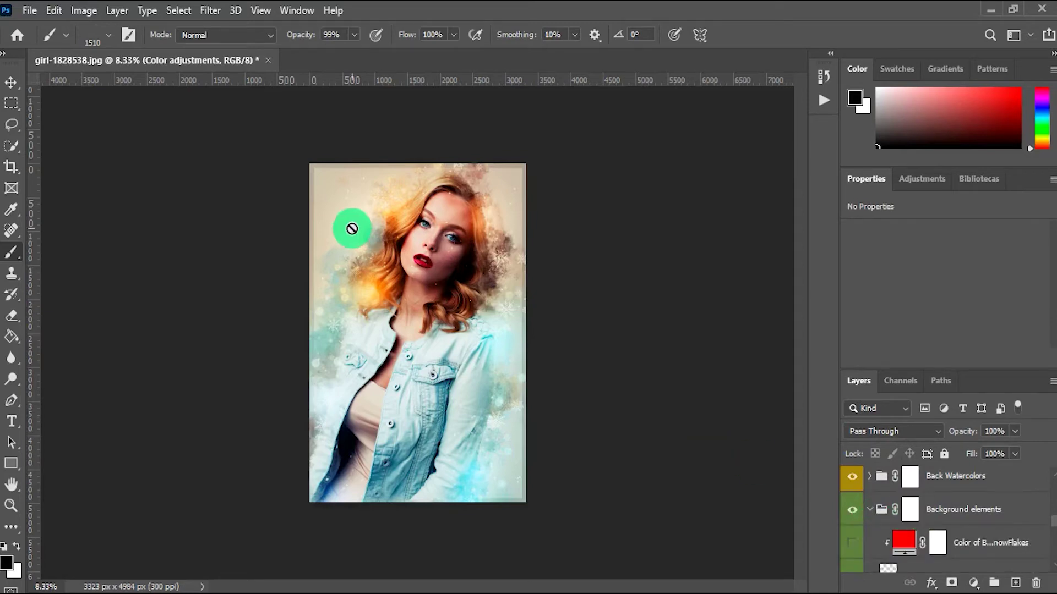
scroll(264, 235, "up", 2)
scroll(585, 359, "up", 2)
scroll(880, 494, "down", 2)
scroll(882, 505, "down", 2)
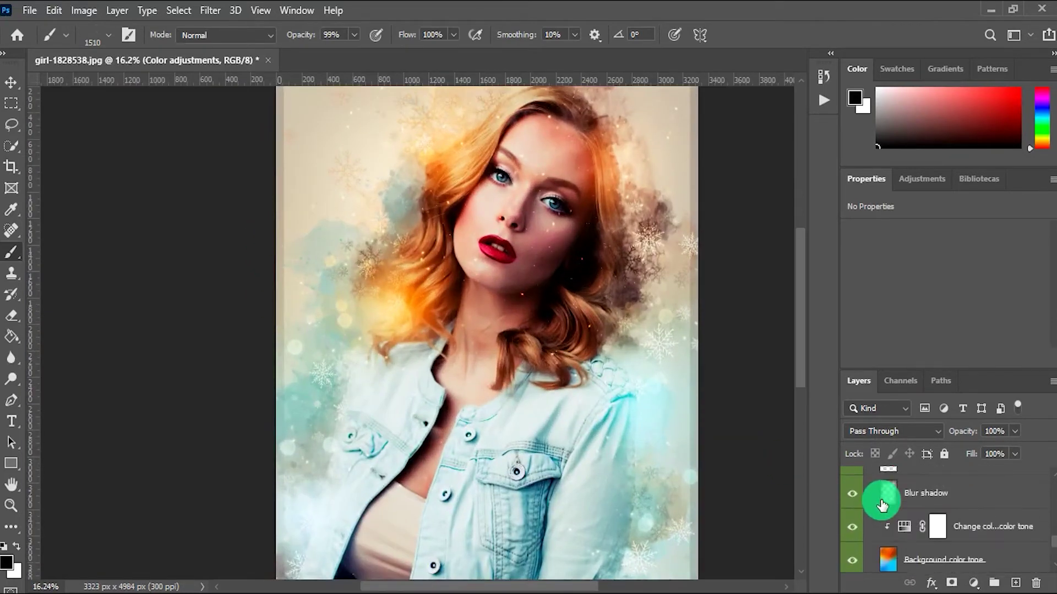
scroll(881, 505, "down", 2)
scroll(884, 501, "down", 3)
scroll(889, 493, "up", 2)
scroll(897, 507, "up", 2)
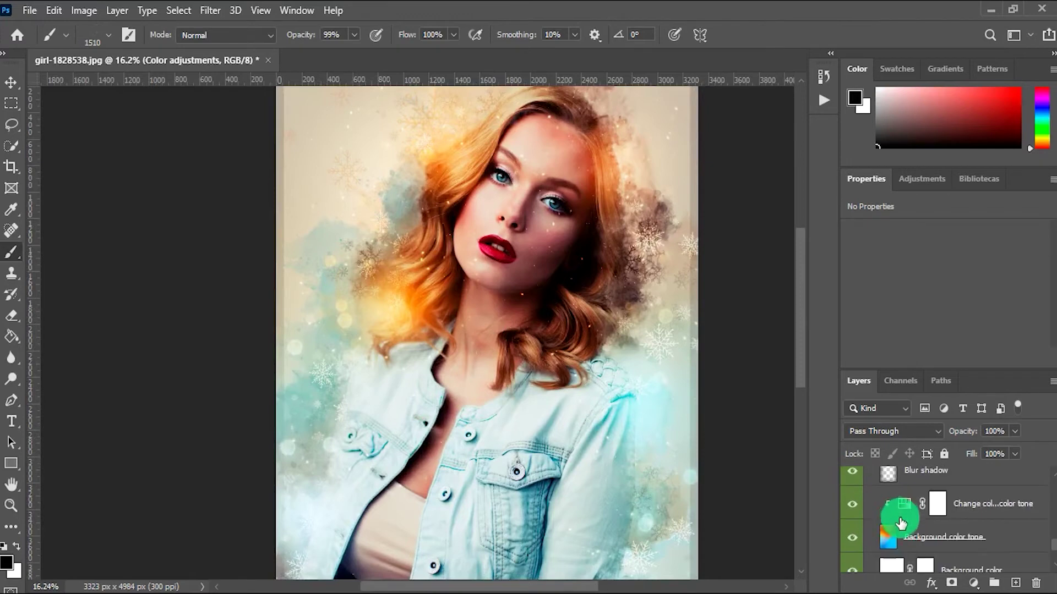
scroll(901, 523, "down", 2)
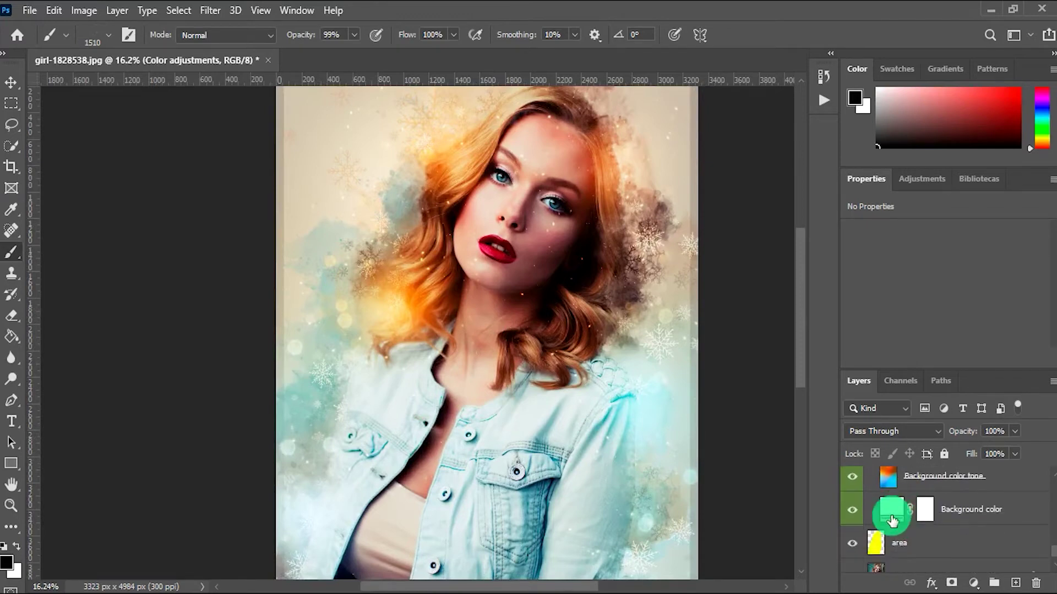
Step: Preview a strong red for the Background color fill layer
left_click(892, 515)
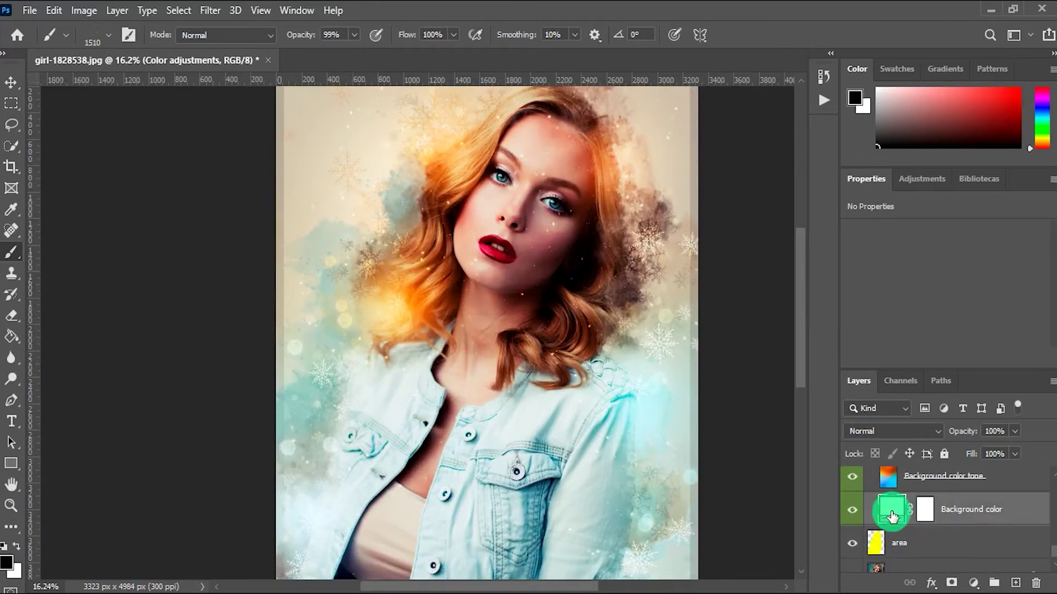
double_click(892, 518)
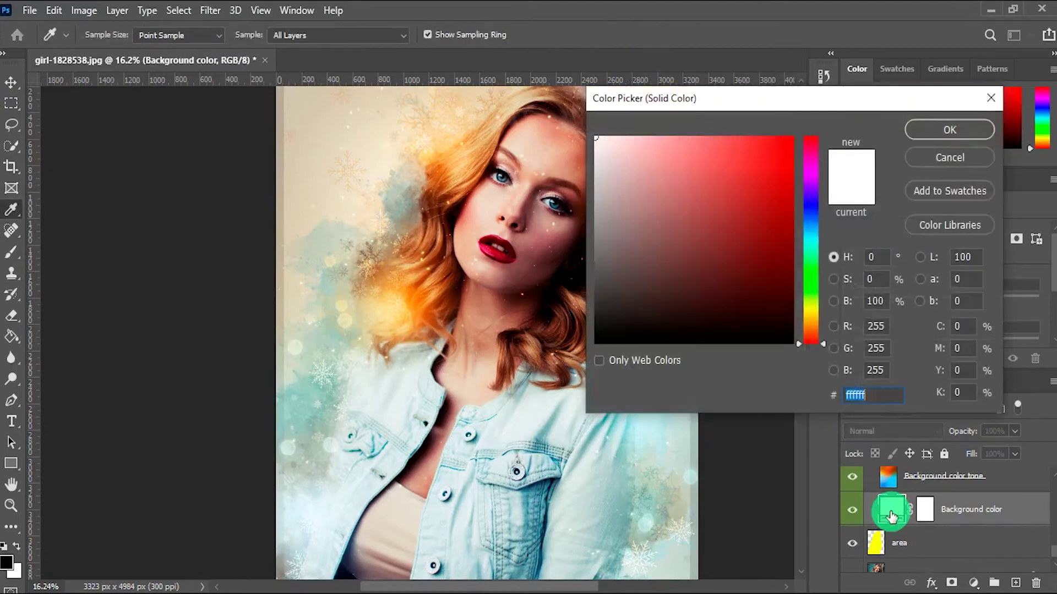
left_click_drag(712, 252, 755, 171)
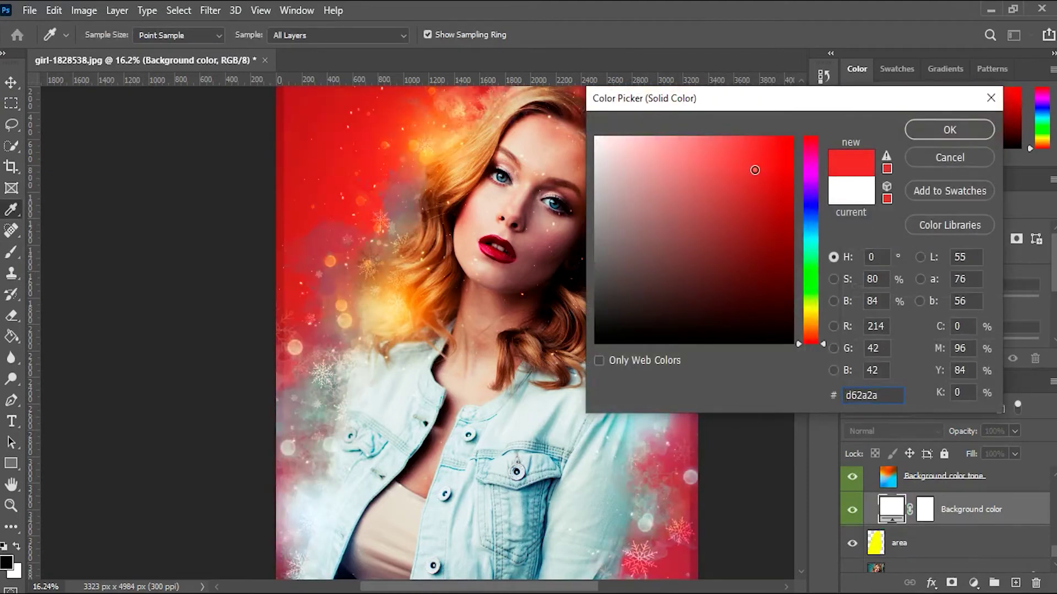
mouse_move(698, 97)
left_mouse_down()
mouse_move(737, 282)
mouse_move(734, 266)
left_mouse_up()
left_click(741, 316)
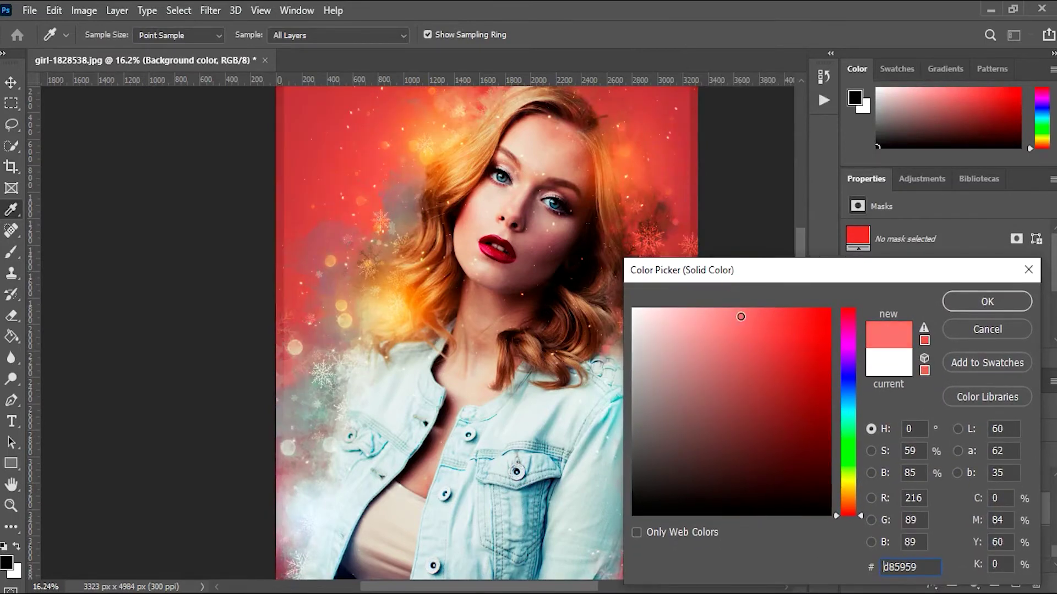
mouse_move(773, 345)
left_mouse_down()
mouse_move(811, 349)
mouse_move(809, 334)
left_mouse_up()
left_click(985, 333)
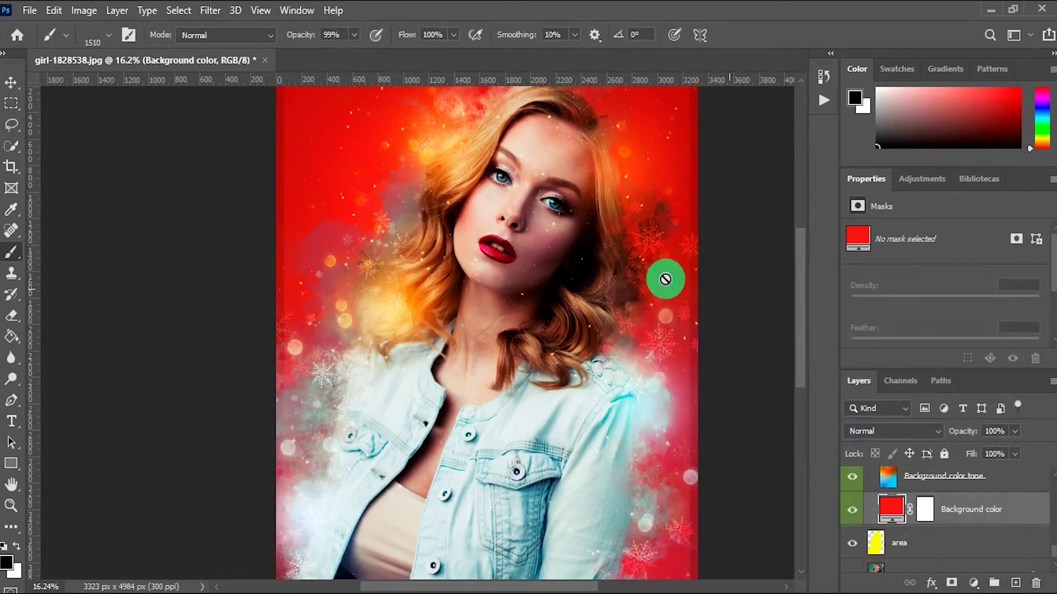
Step: Try light purple and blue fills, then discard them and keep the red
double_click(892, 503)
left_click(638, 323)
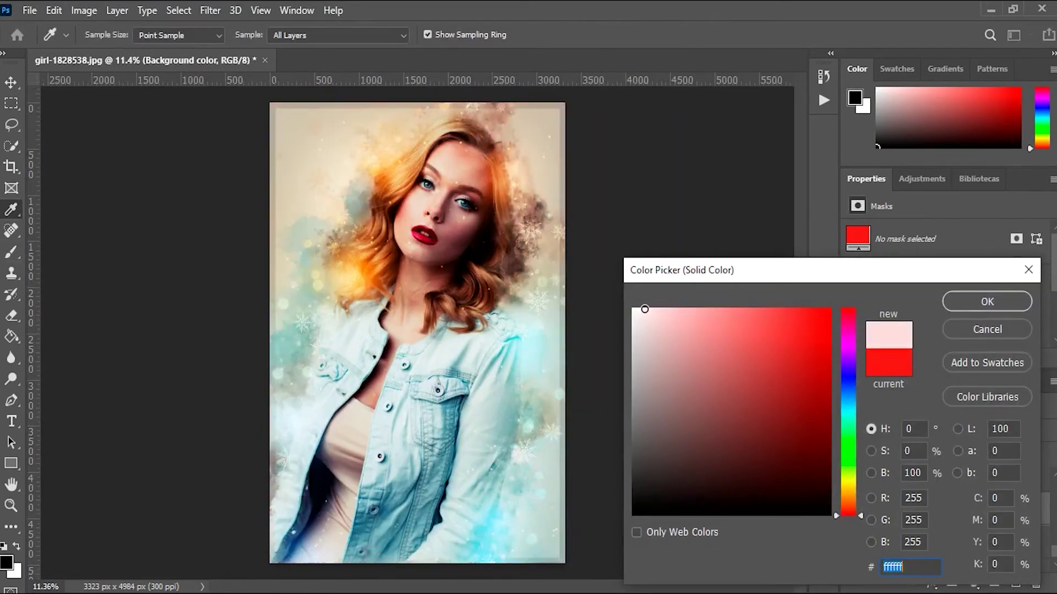
left_click(850, 365)
left_click(715, 318)
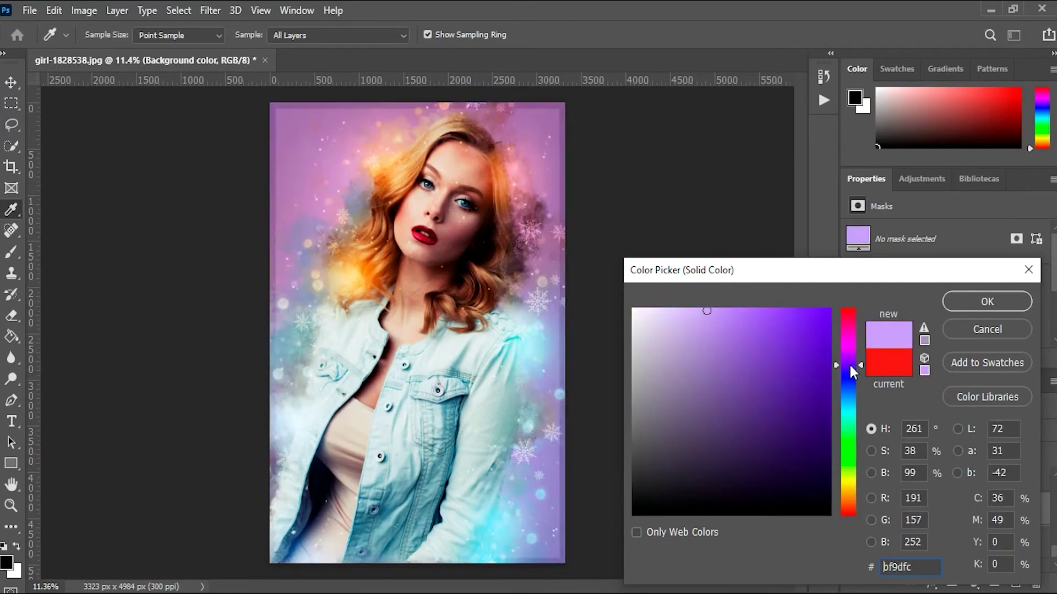
left_click_drag(849, 363, 851, 382)
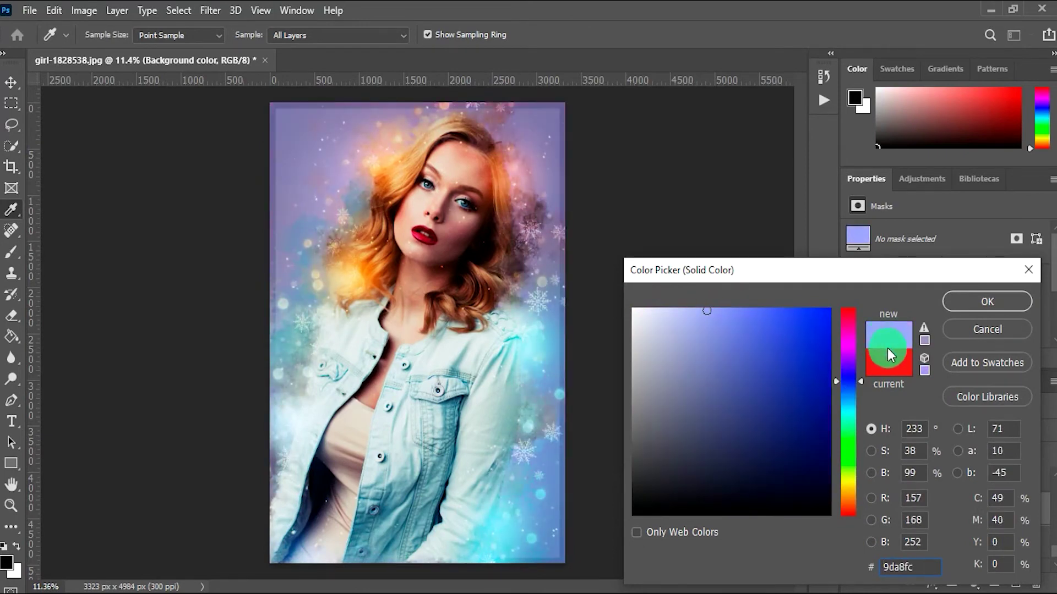
left_click(987, 329)
Step: Set the Background color fill to white, hex ffffff
double_click(890, 537)
type("ffffff")
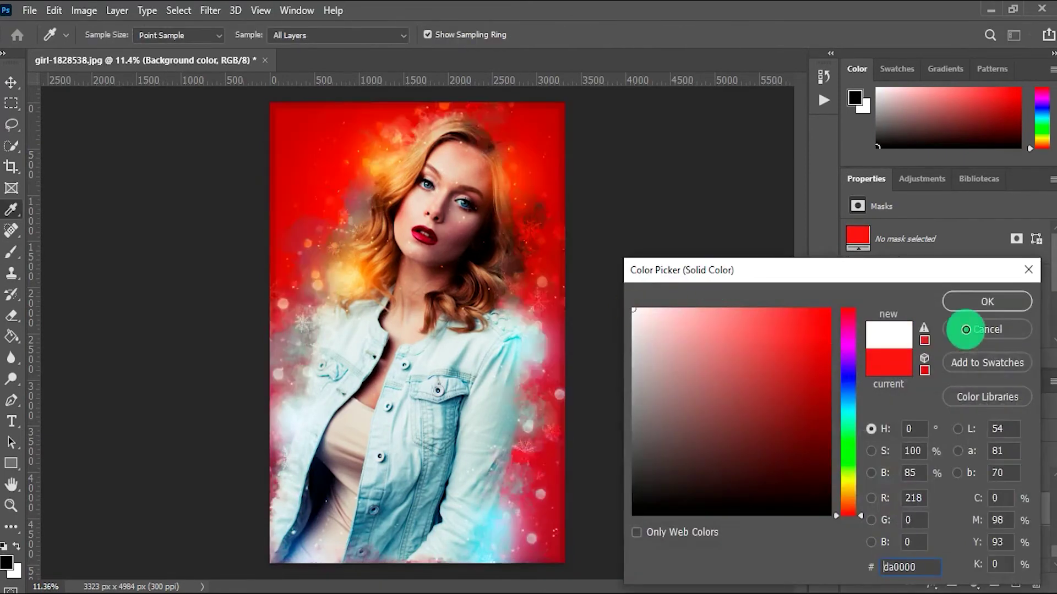
left_click(993, 304)
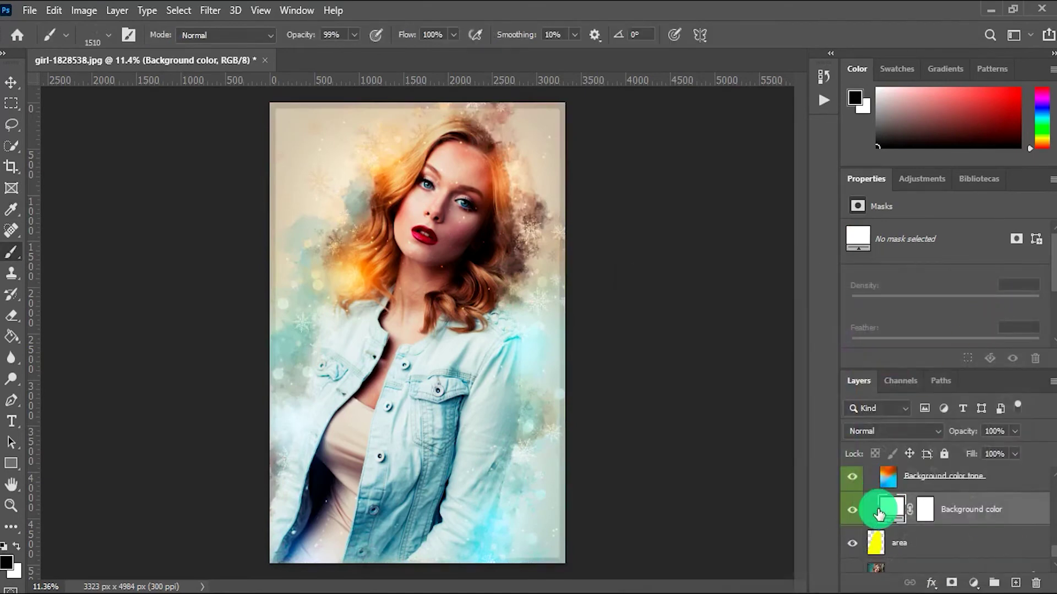
Step: Try shifting the Hue slider of the background tone Hue/Saturation layer
scroll(878, 506, "up", 1)
scroll(878, 512, "up", 1)
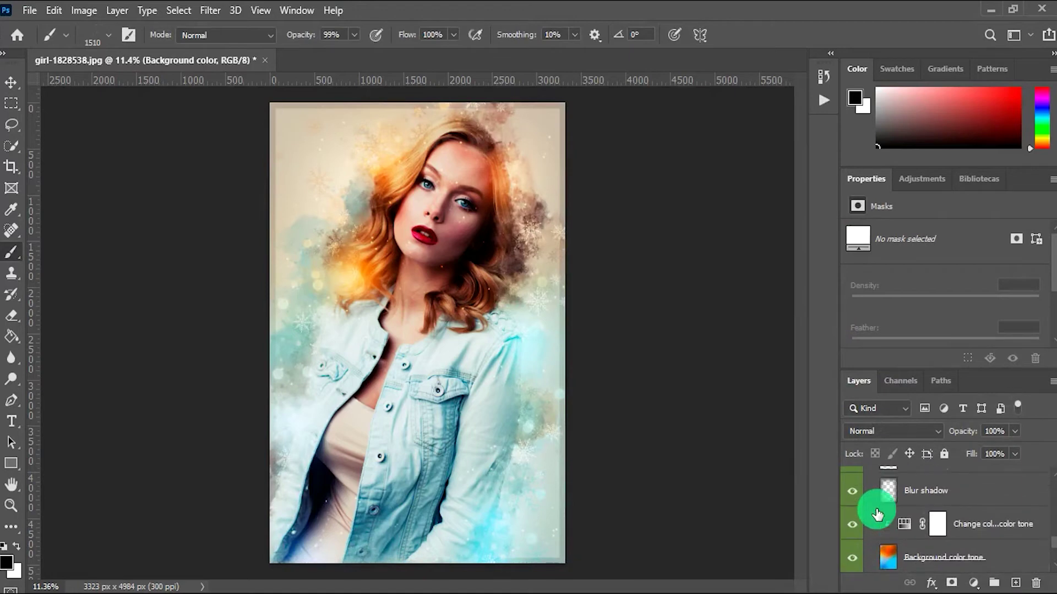
left_click_drag(877, 514, 876, 517)
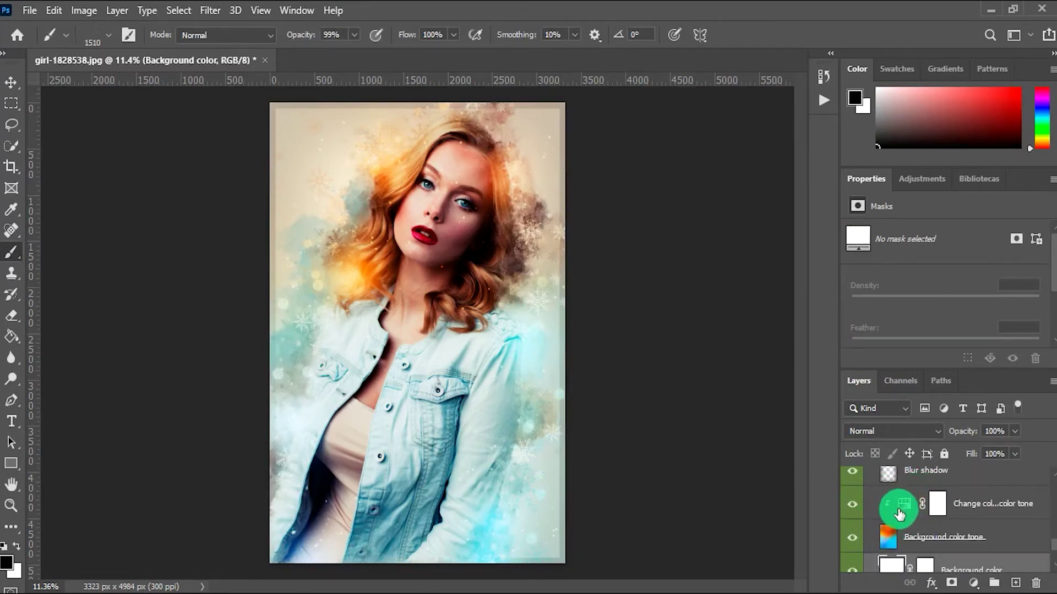
left_click(899, 515)
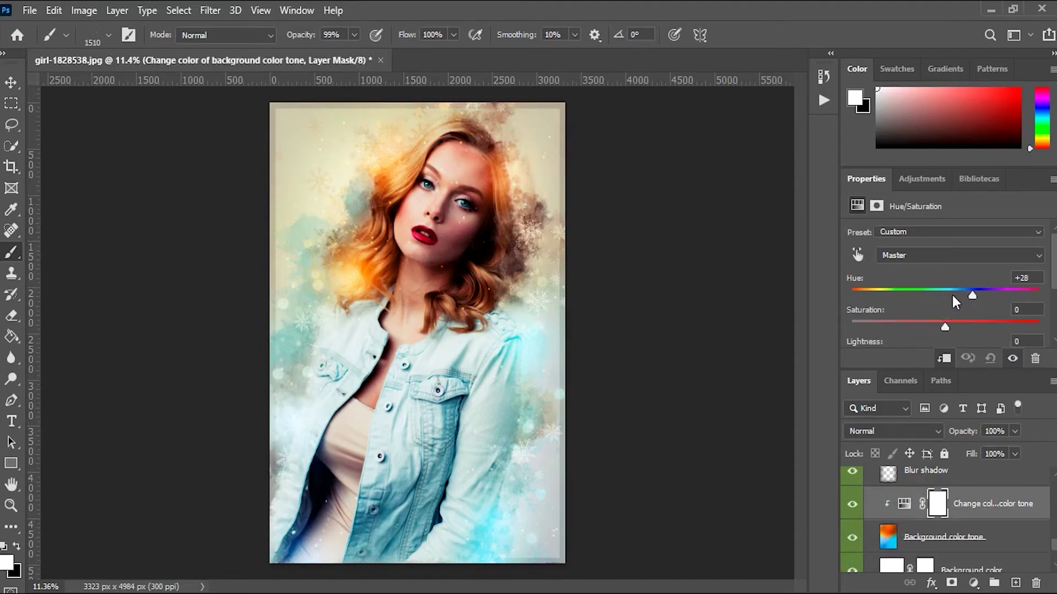
mouse_move(953, 297)
left_mouse_down()
mouse_move(932, 294)
mouse_move(961, 293)
mouse_move(936, 292)
left_mouse_up()
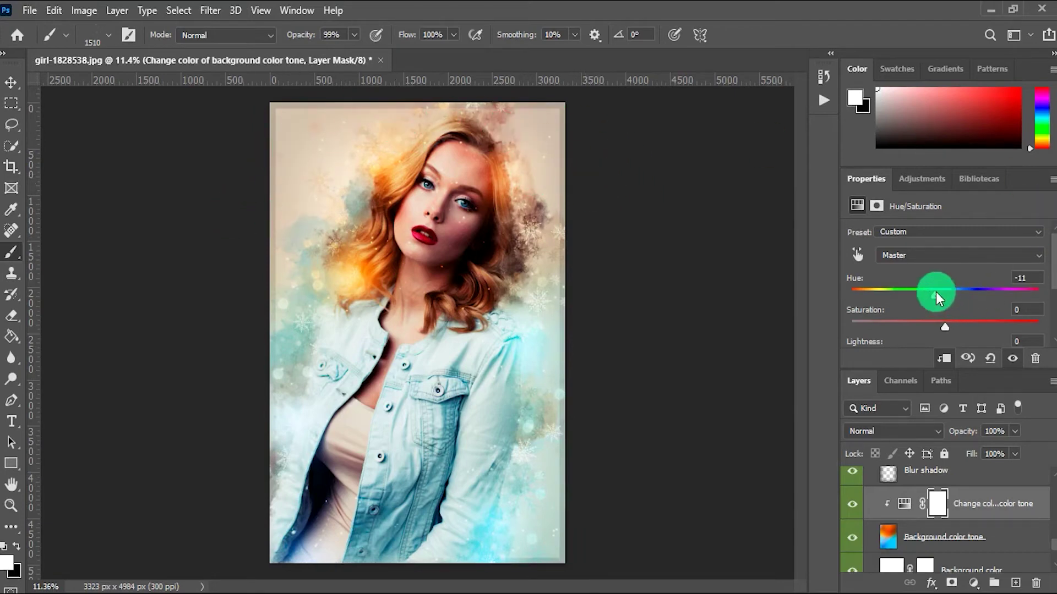
left_click_drag(936, 296, 982, 295)
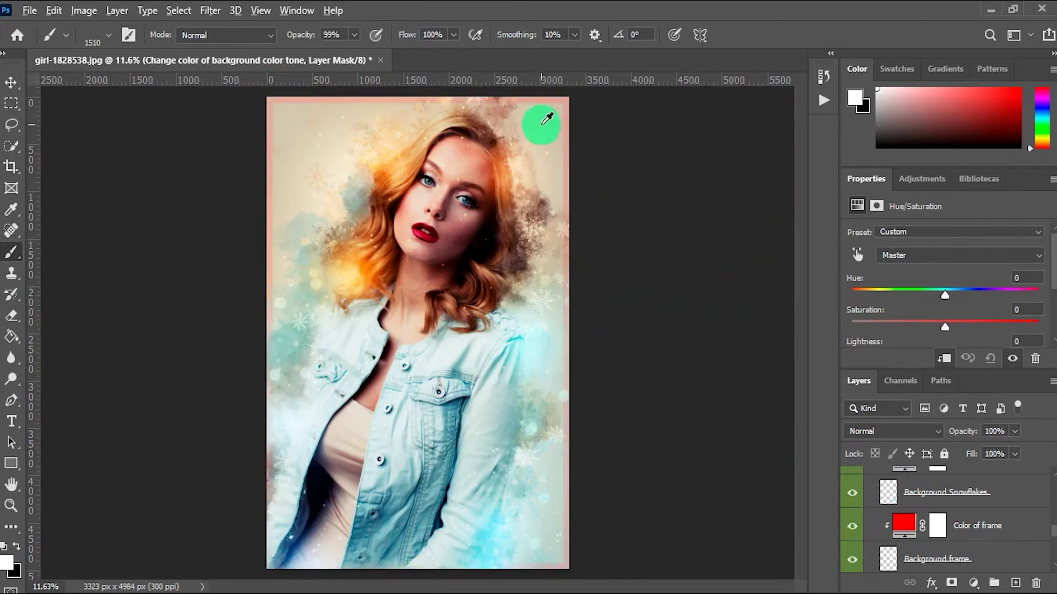
Step: Hide the Color of frame layer to remove the frame's pinkish-red tint
scroll(564, 144, "up", 5)
scroll(588, 173, "up", 2)
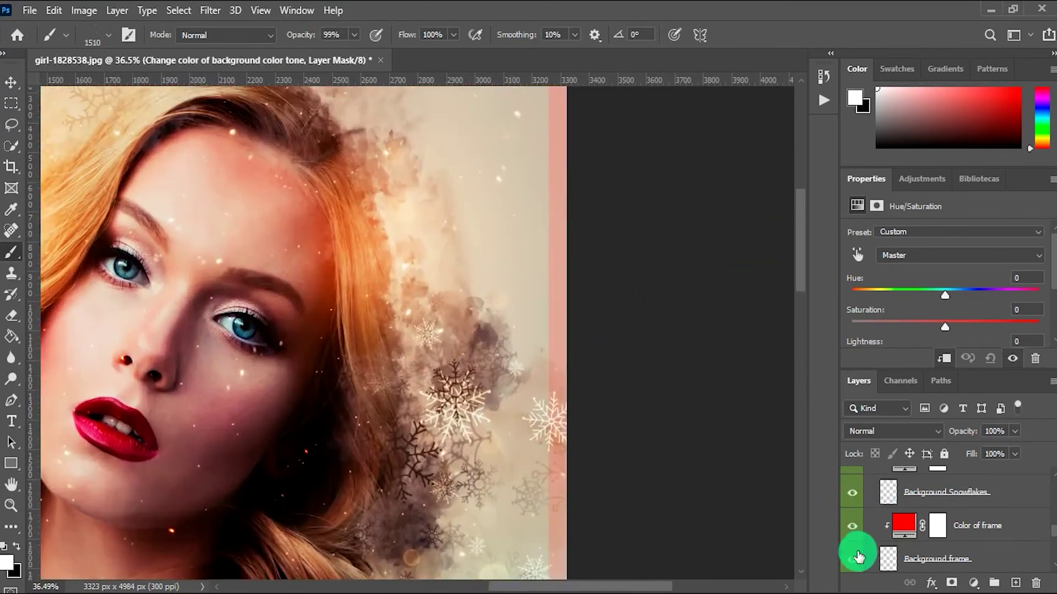
left_click(854, 528)
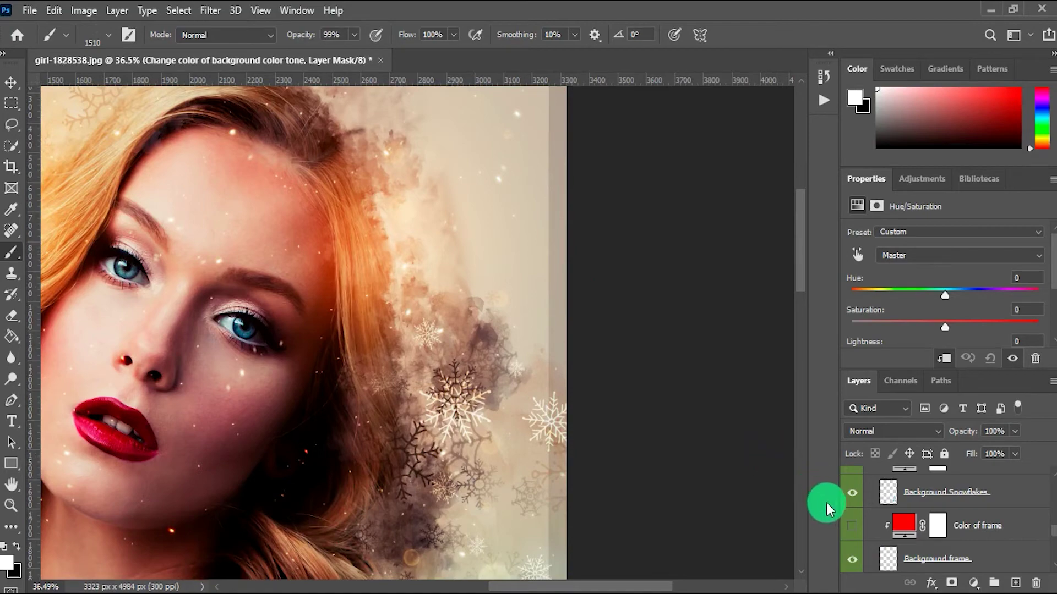
scroll(531, 403, "down", 2)
scroll(542, 412, "down", 2)
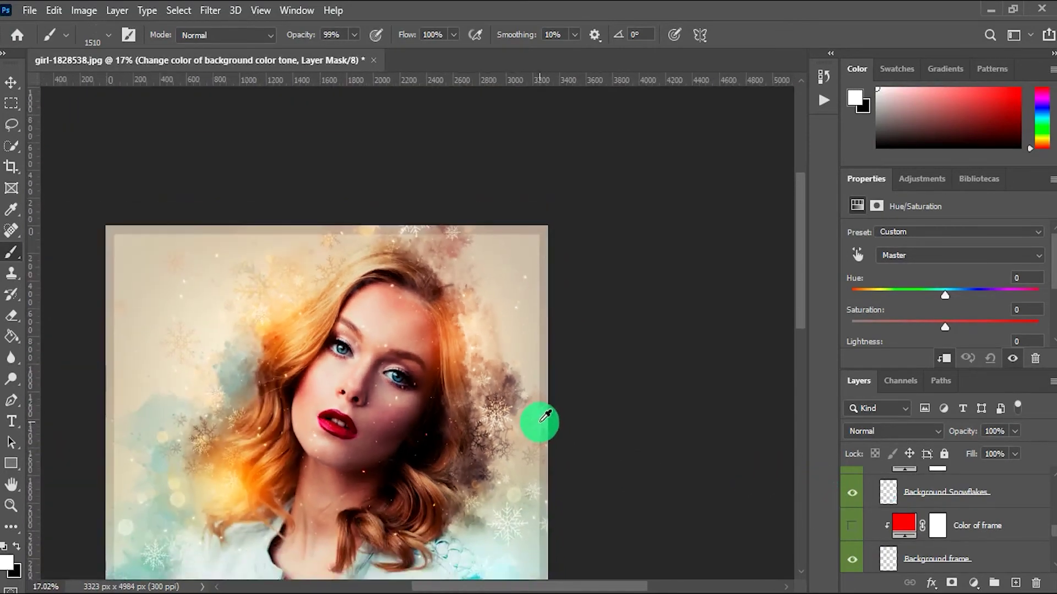
scroll(544, 418, "down", 1)
scroll(548, 420, "down", 1)
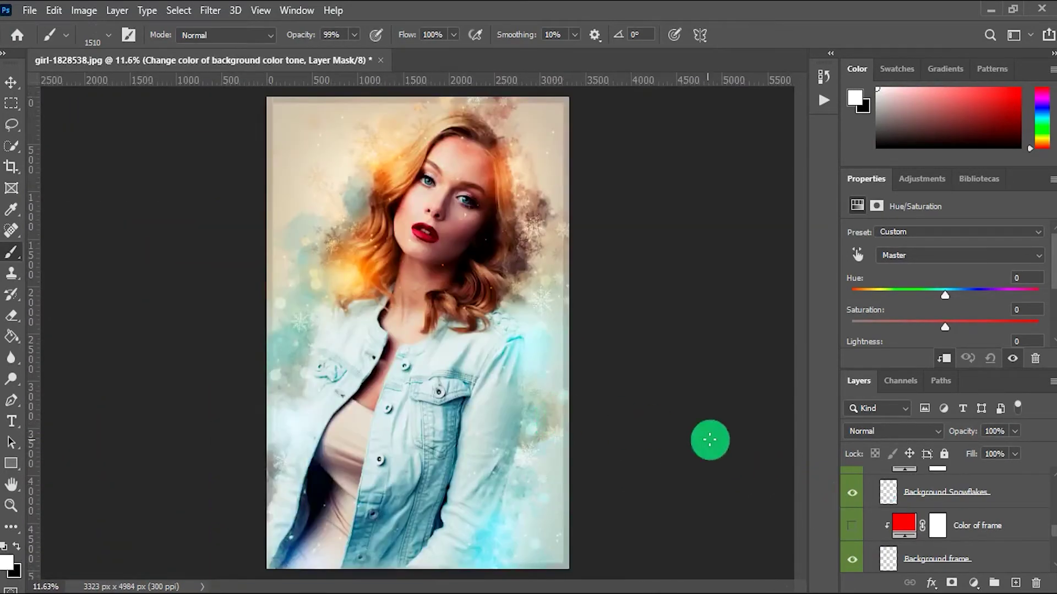
Step: Briefly show the red snowflake colour layer, then hide it again
scroll(886, 543, "up", 1)
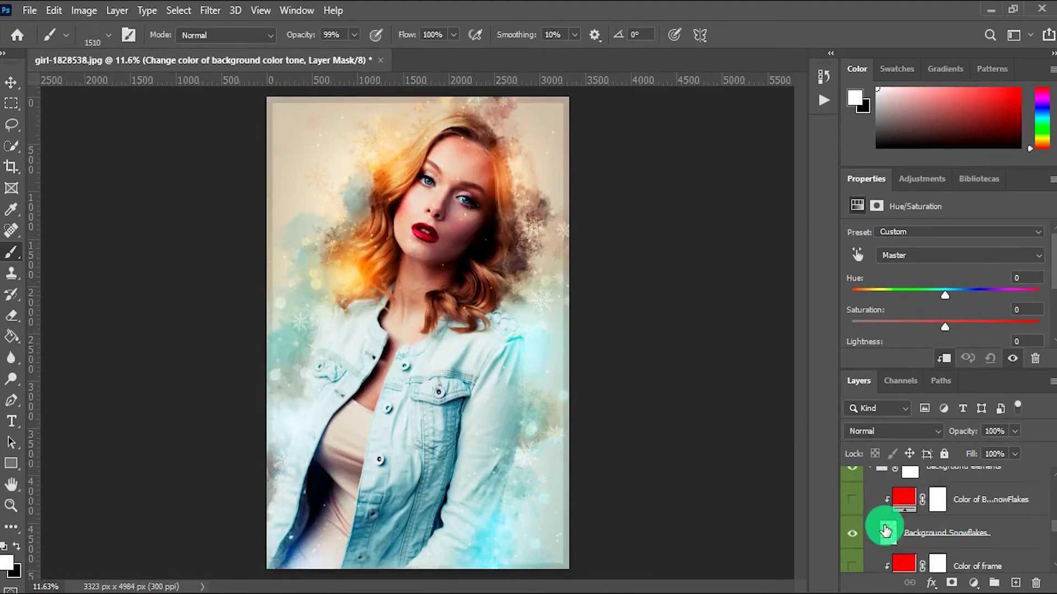
scroll(881, 545, "up", 1)
scroll(889, 545, "up", 1)
scroll(914, 542, "up", 1)
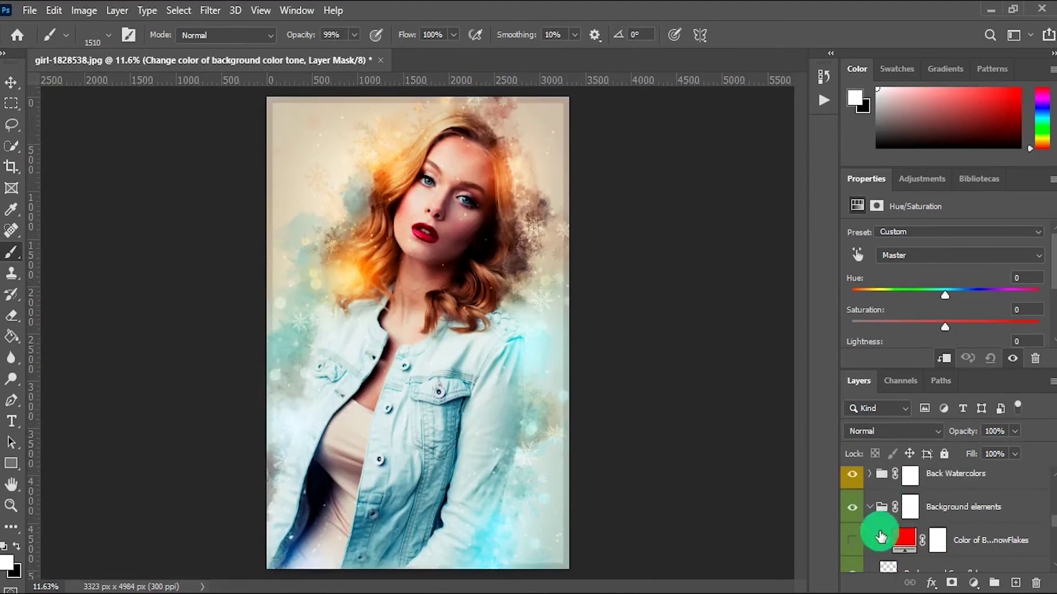
scroll(300, 223, "up", 2, "alt")
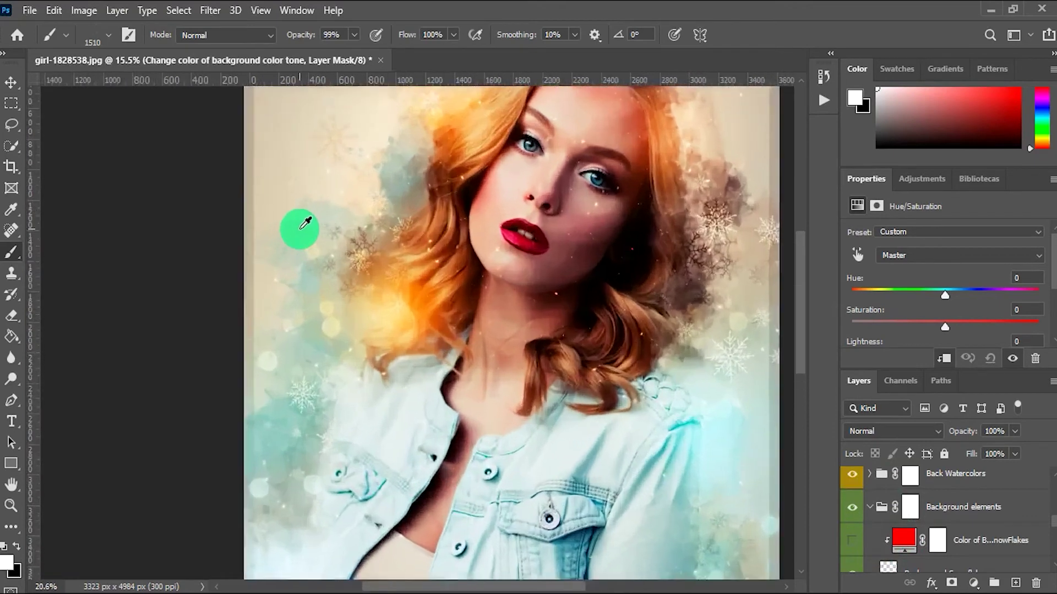
scroll(330, 176, "up", 2, "alt")
scroll(380, 209, "up", 2, "alt")
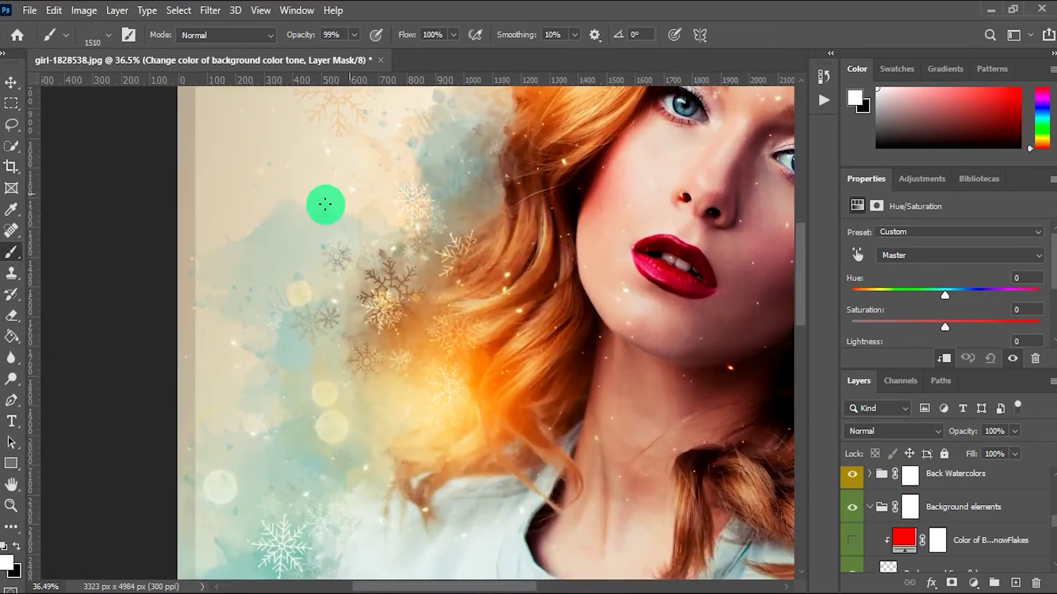
left_click(851, 542)
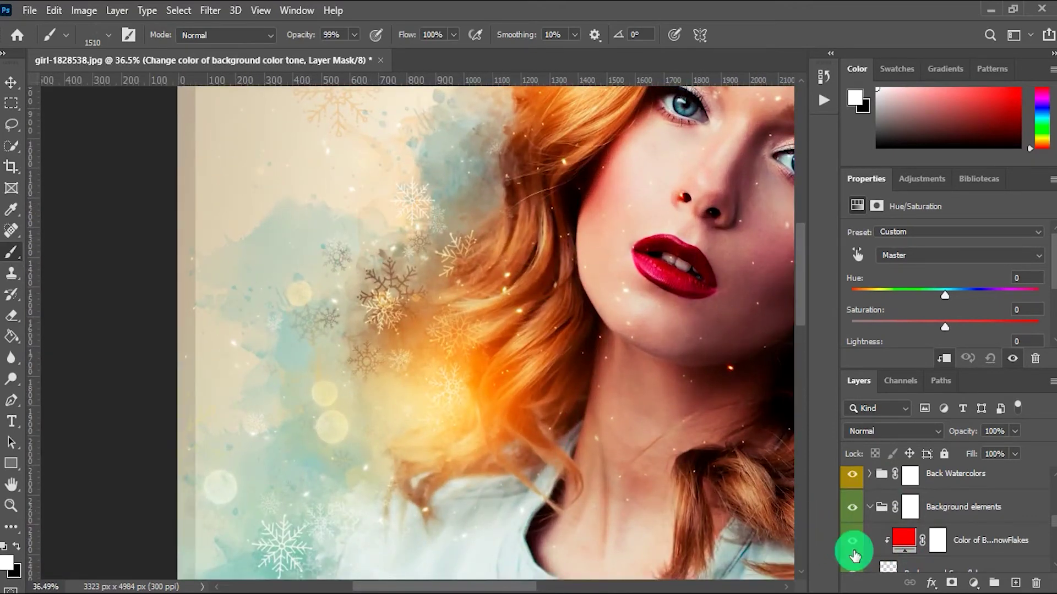
scroll(460, 182, "up", 1)
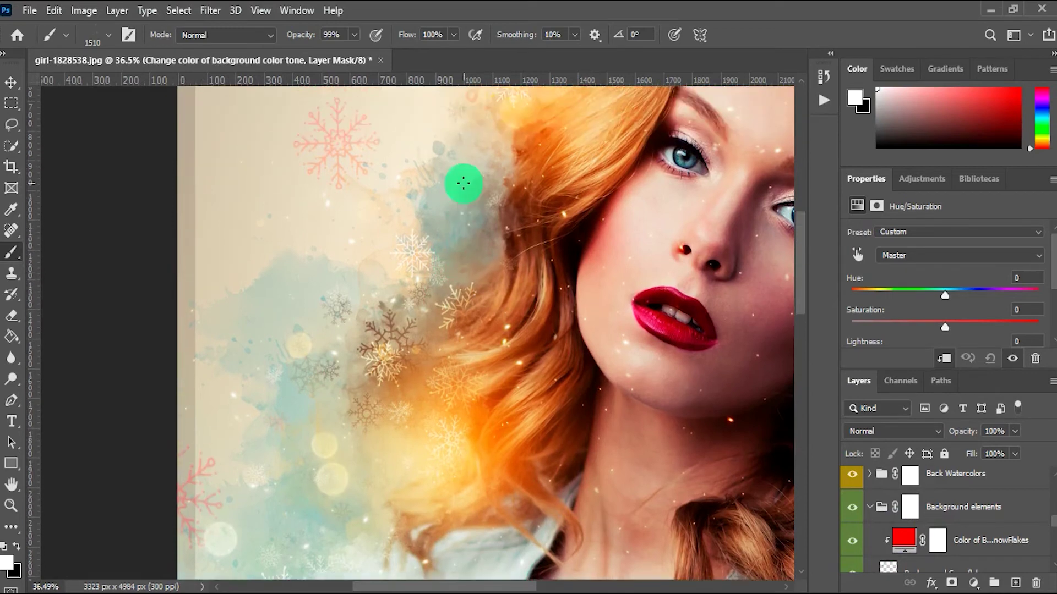
scroll(384, 220, "up", 1)
scroll(265, 203, "up", 3)
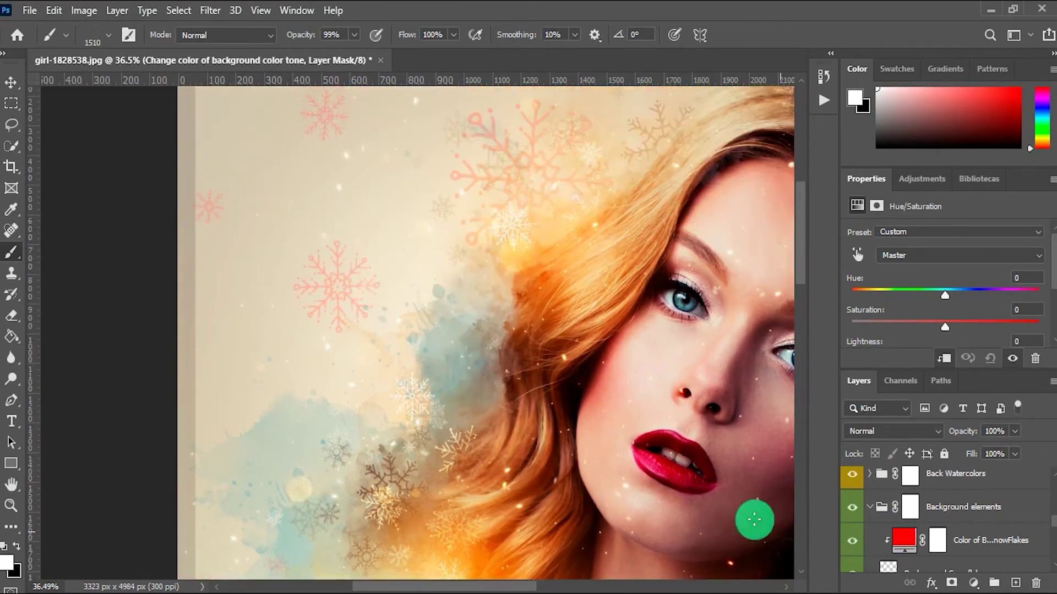
left_click(852, 542)
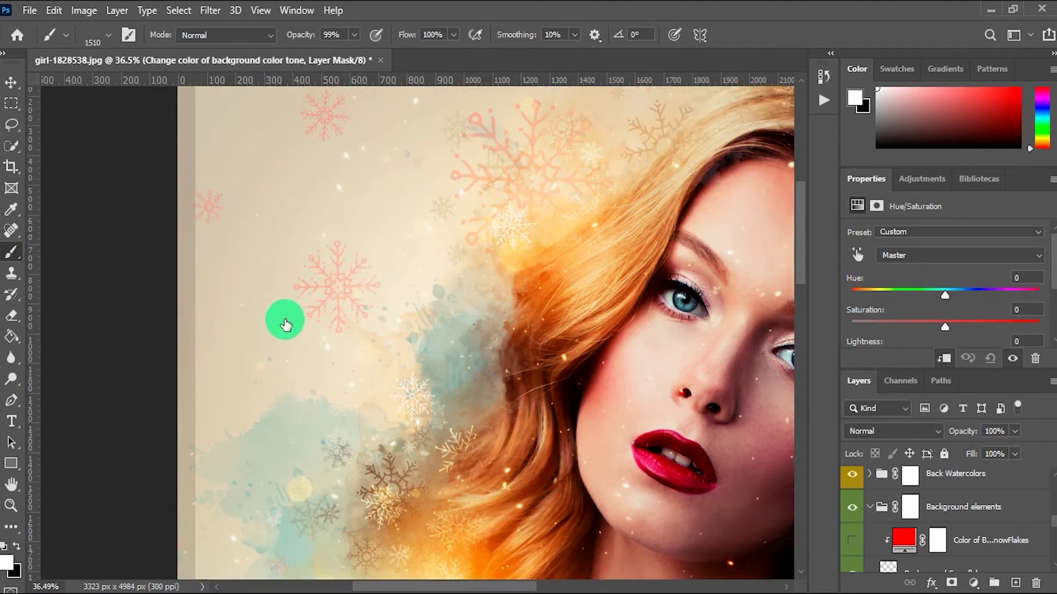
scroll(285, 321, "down", 5)
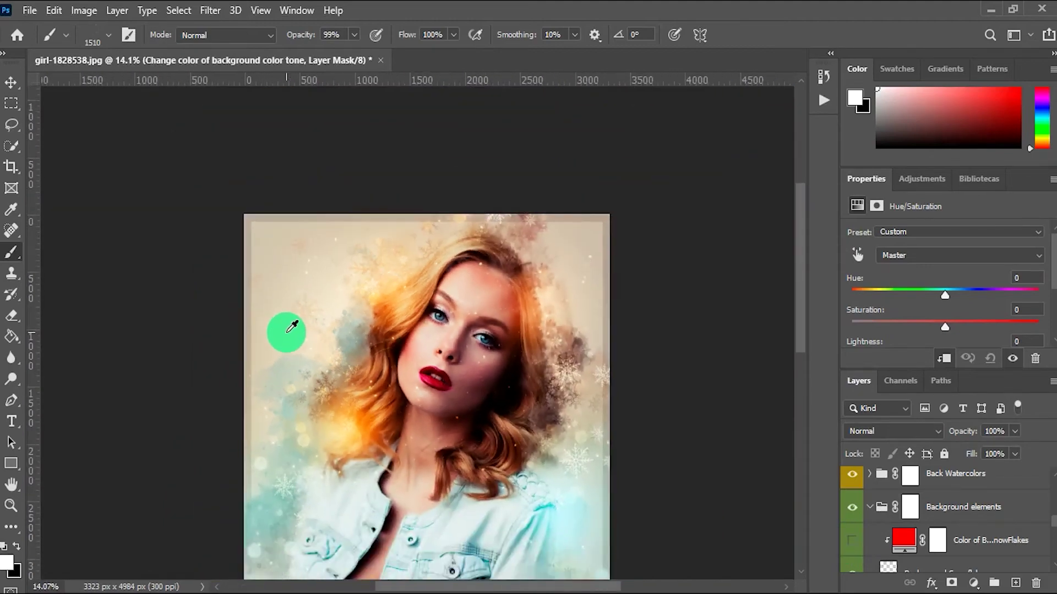
scroll(288, 333, "down", 2)
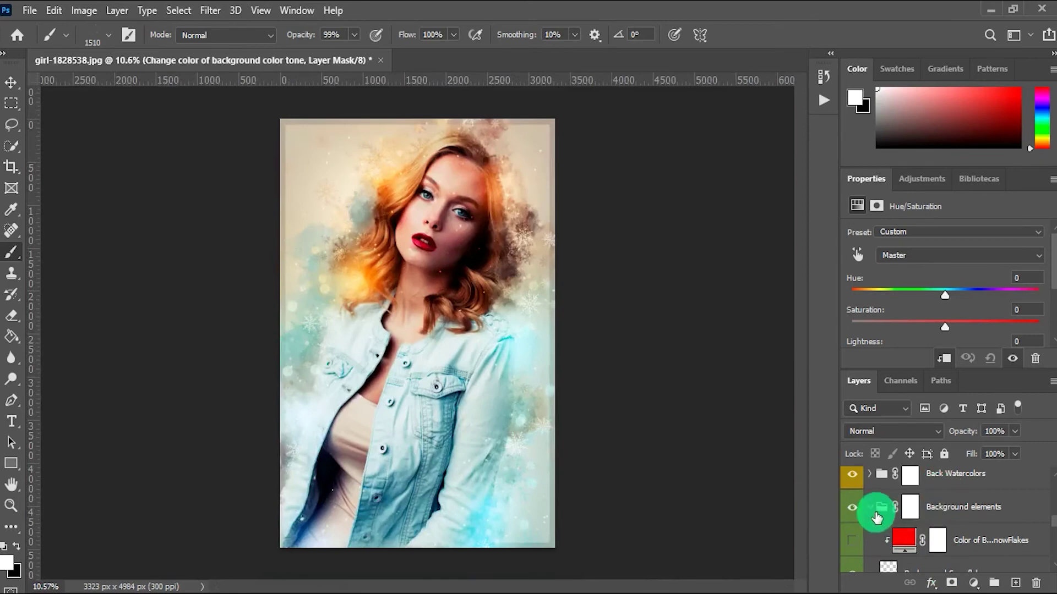
Step: Make the Your Text group and its Merry Christmas! layer visible, and select it
left_click(871, 509)
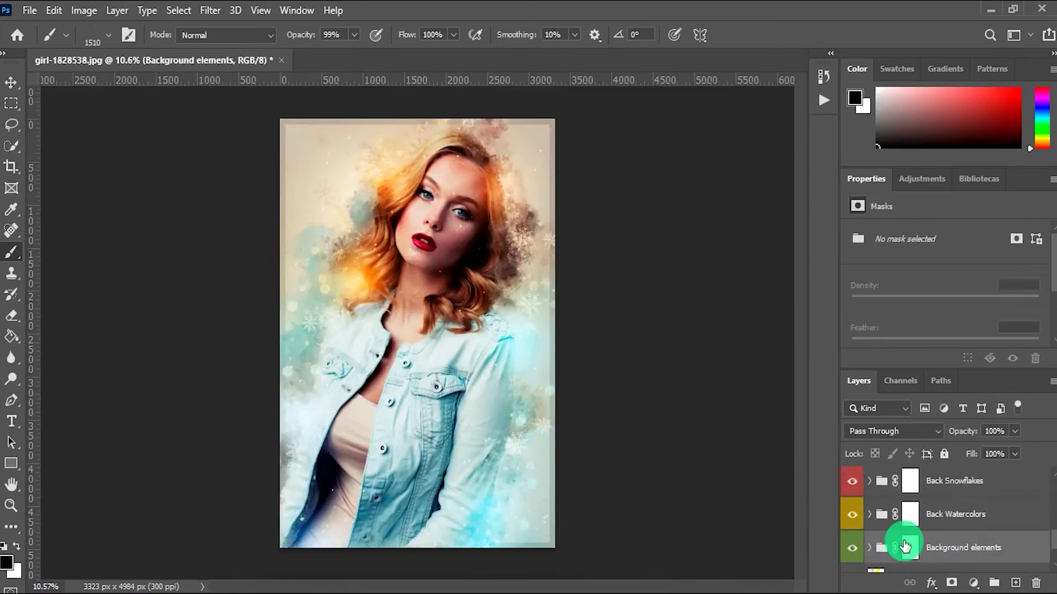
scroll(906, 545, "up", 2)
scroll(897, 538, "up", 1)
scroll(890, 488, "up", 2)
scroll(886, 490, "up", 1)
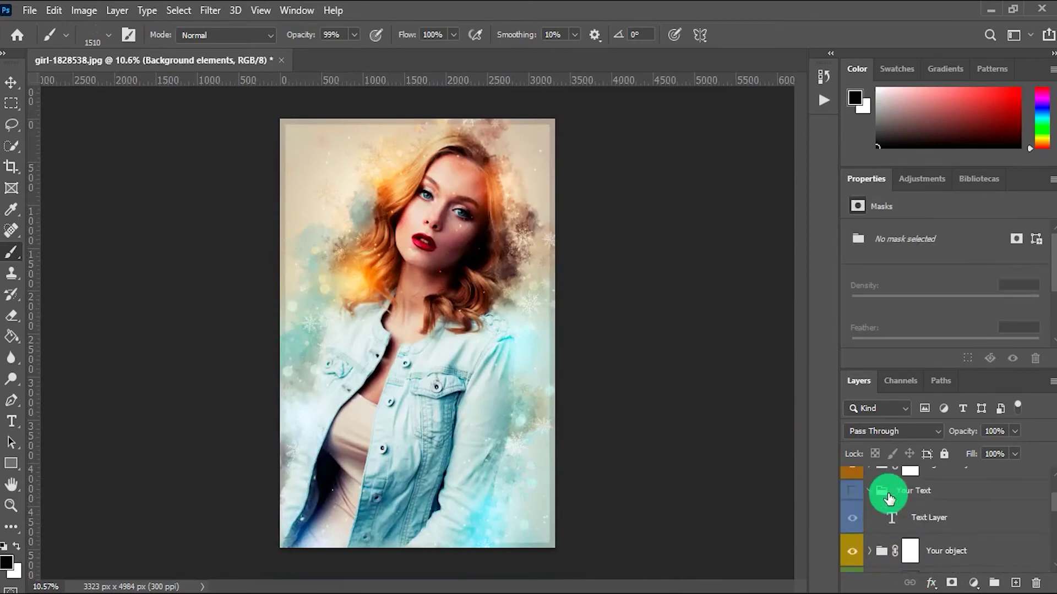
scroll(888, 501, "up", 1)
left_click(874, 515)
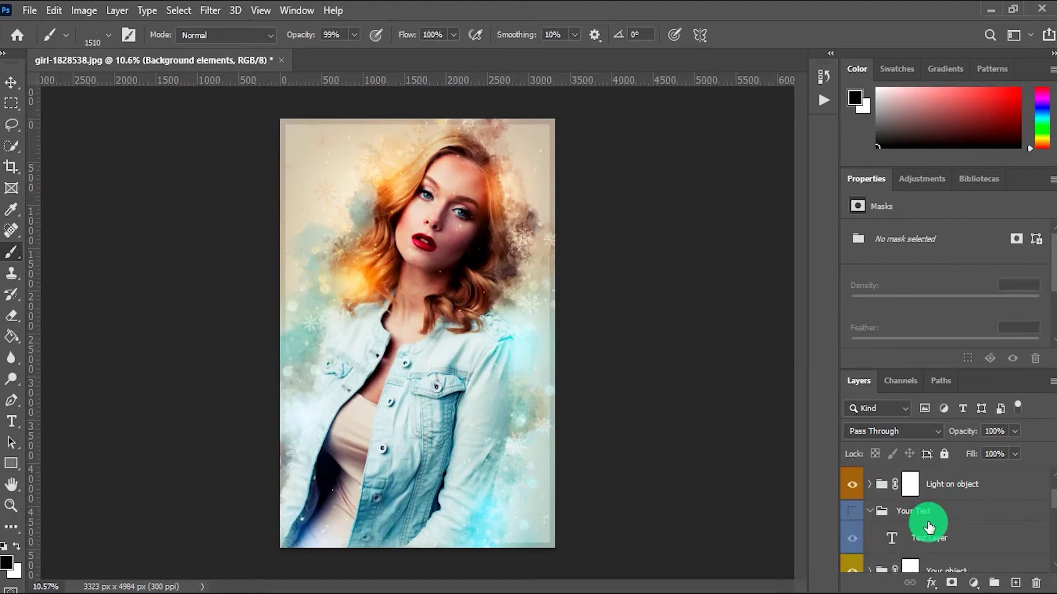
left_click(873, 511)
left_click(874, 515)
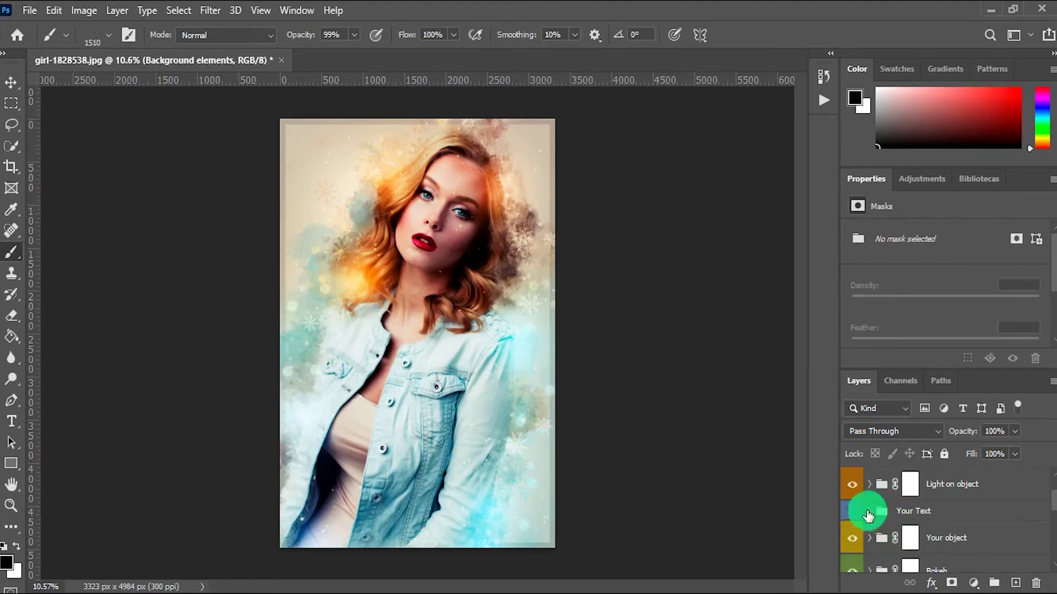
left_click(870, 511)
left_click(854, 515)
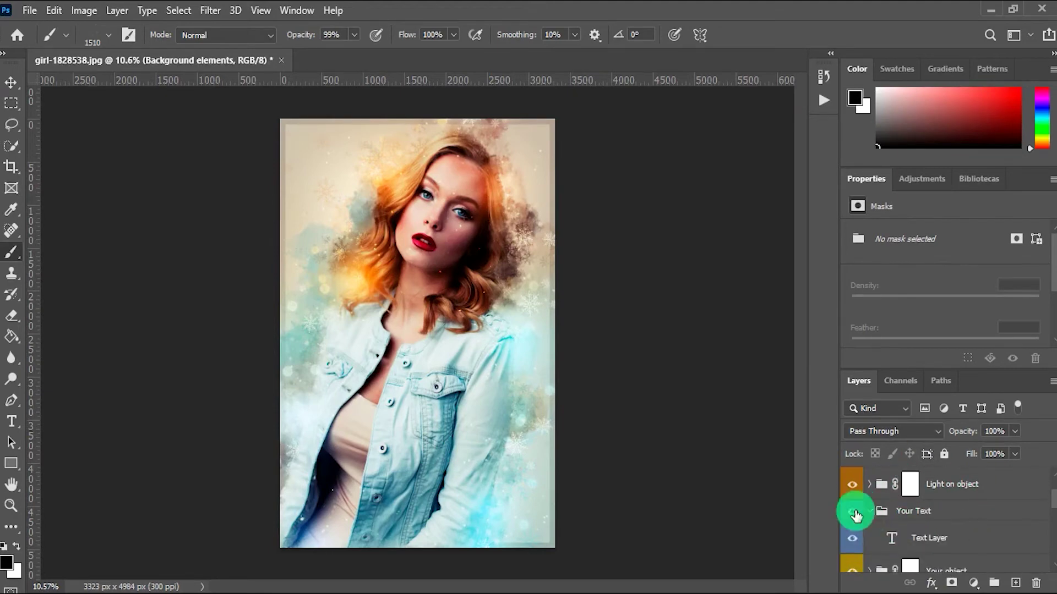
left_click(921, 540)
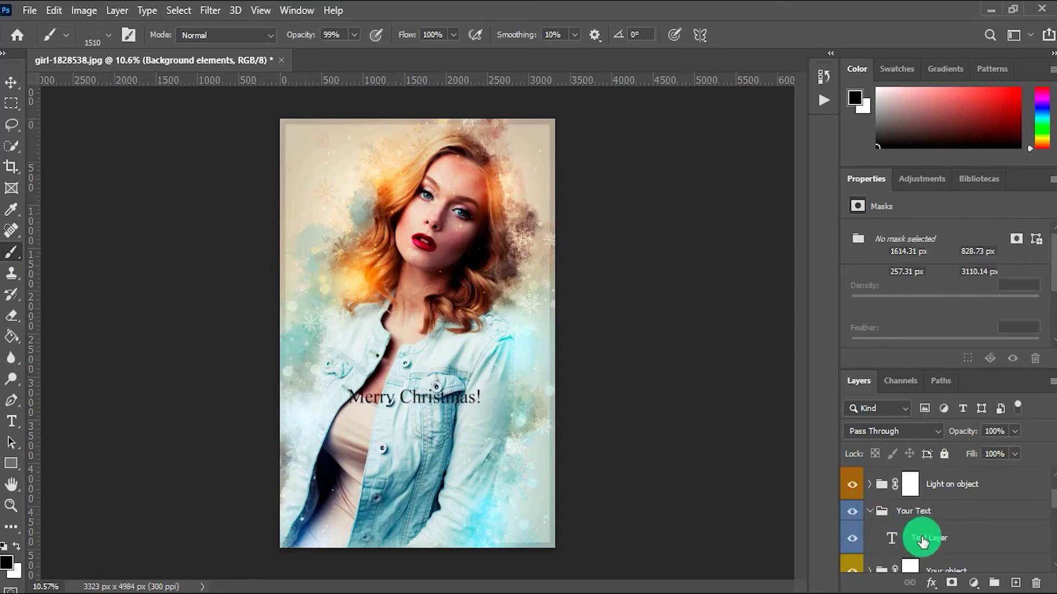
left_click(923, 542)
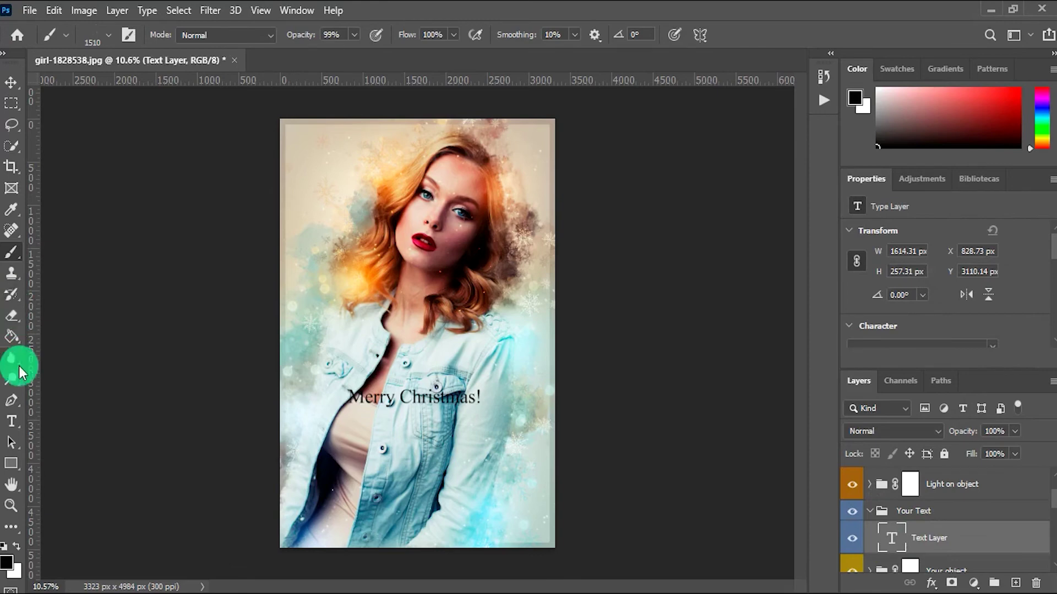
Step: Change the Merry Christmas! line's font to Merry Christmas Flake
left_click(11, 421)
left_click(418, 400)
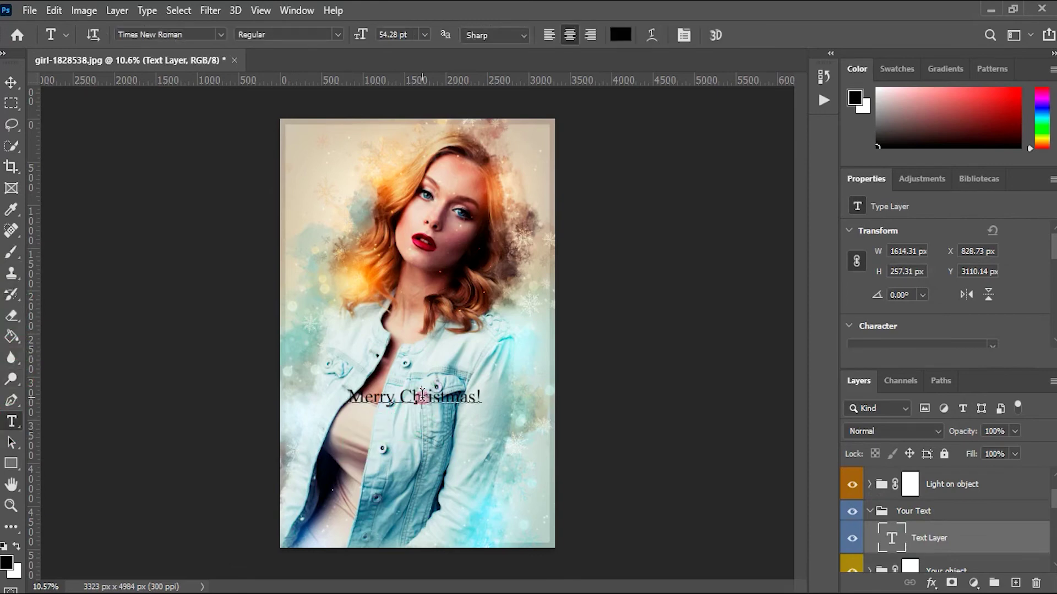
double_click(423, 397)
left_click(424, 395)
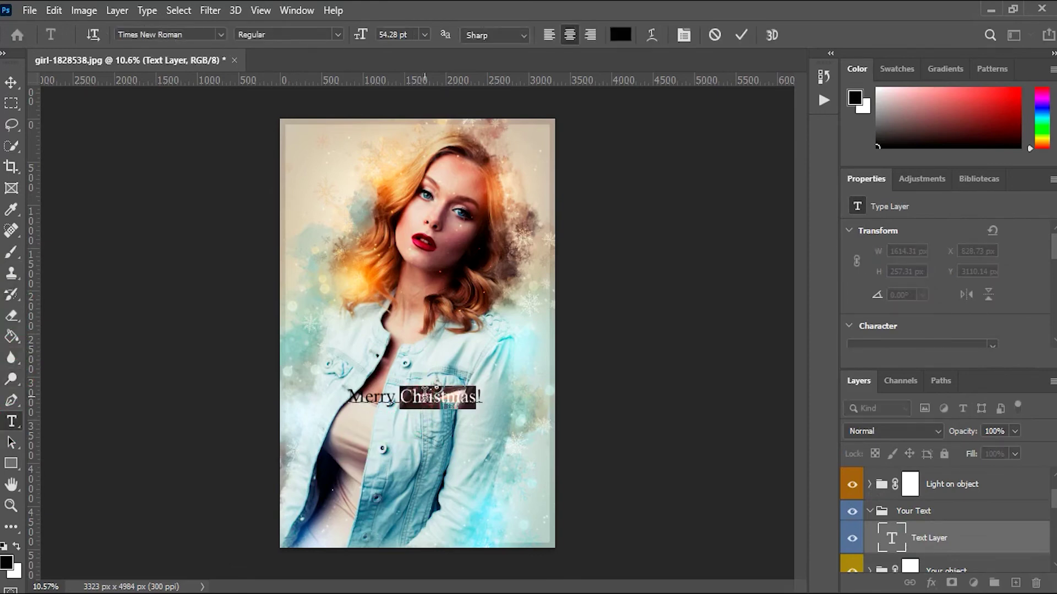
triple_click(425, 395)
left_click(175, 34)
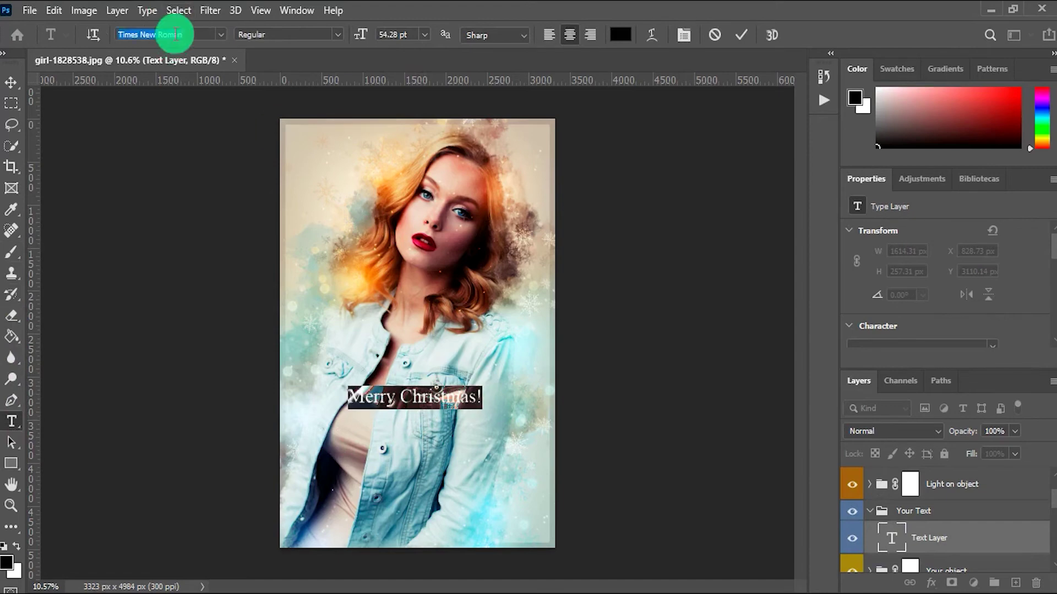
type("merr")
key("Return")
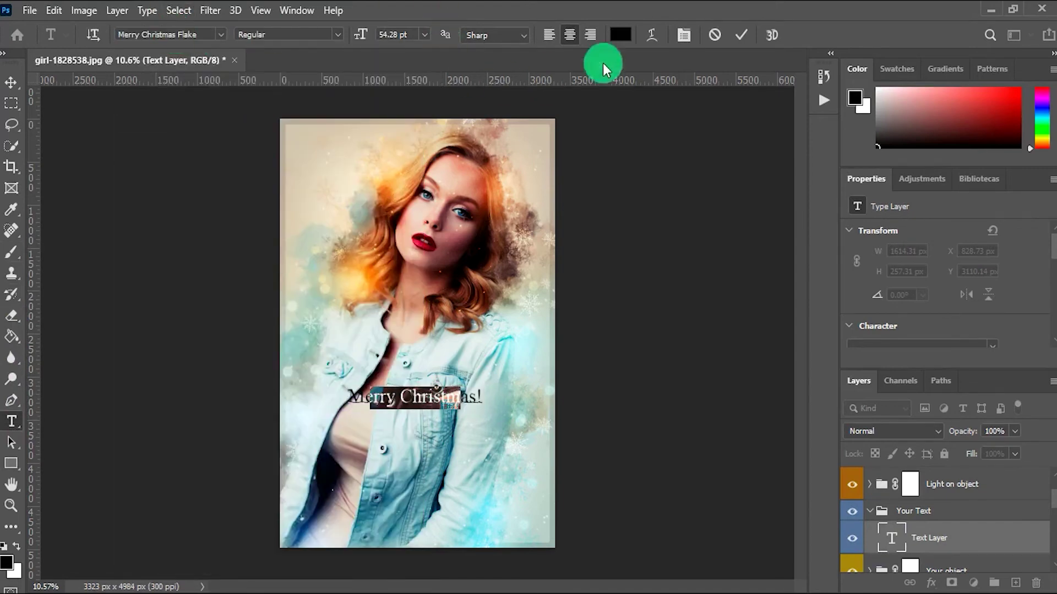
Step: Colour the greeting text bright pink
left_click(617, 38)
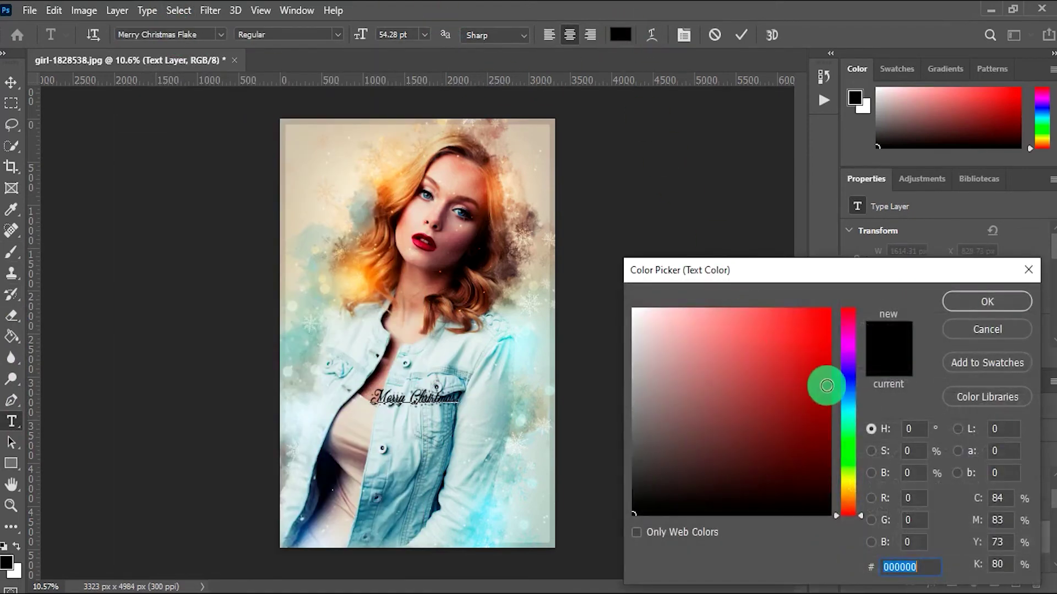
left_click(850, 376)
left_click_drag(854, 379, 860, 329)
left_click(815, 332)
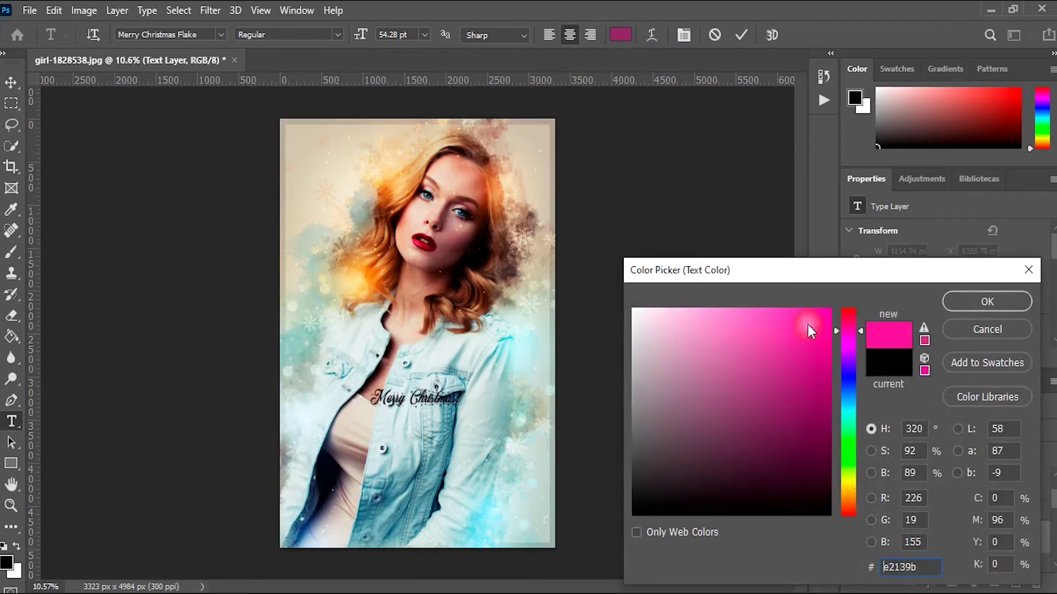
left_click(987, 301)
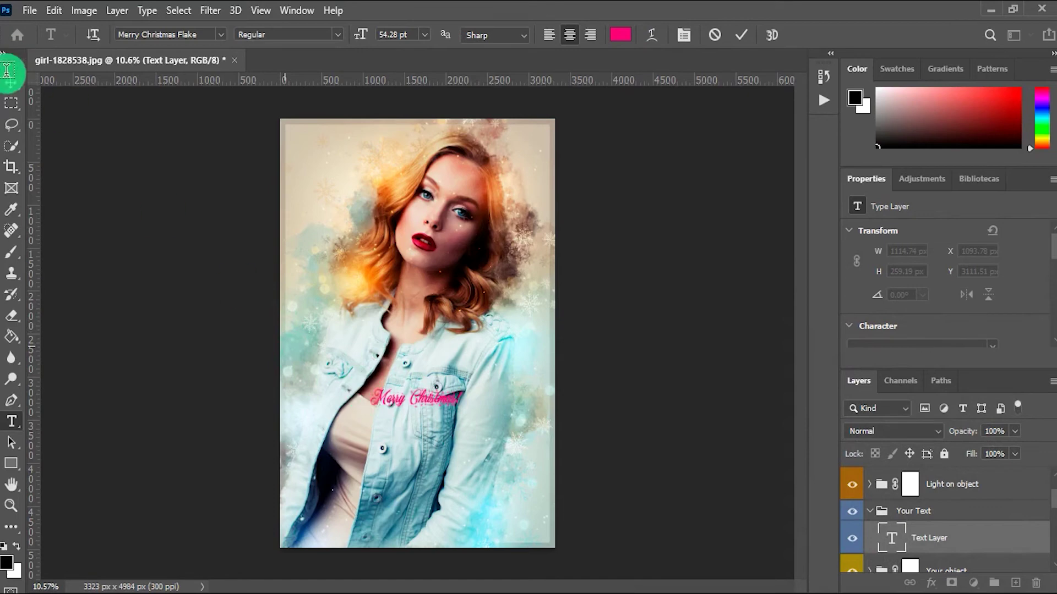
Step: Enlarge the greeting with Free Transform and move it toward the image's lower left
left_click(10, 86)
key("ctrl+t")
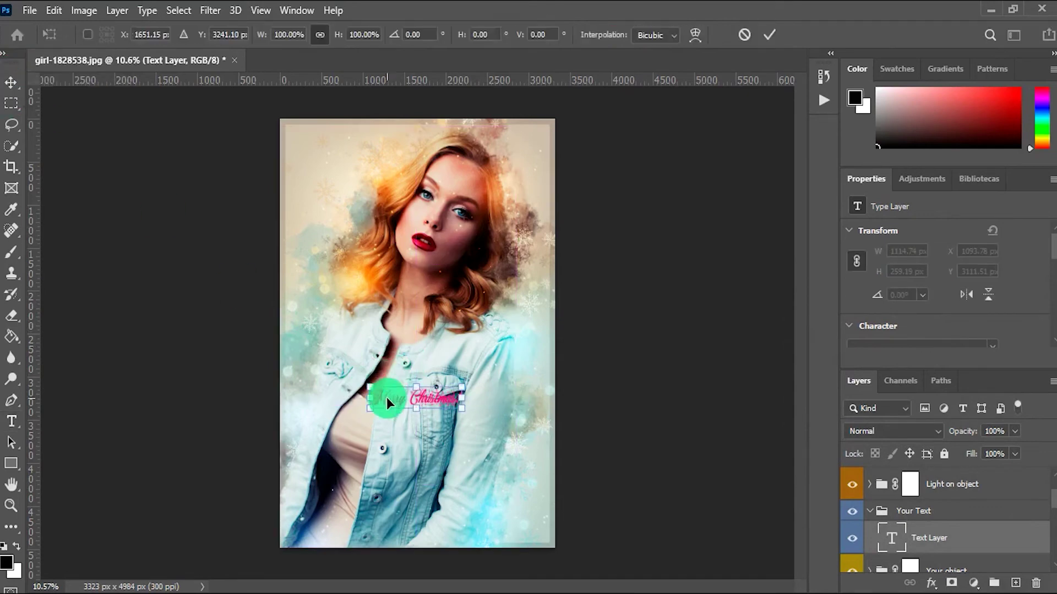
left_click_drag(370, 398, 317, 409)
left_click_drag(475, 410, 487, 424)
mouse_move(448, 393)
left_mouse_down()
mouse_move(439, 476)
mouse_move(447, 468)
left_mouse_up()
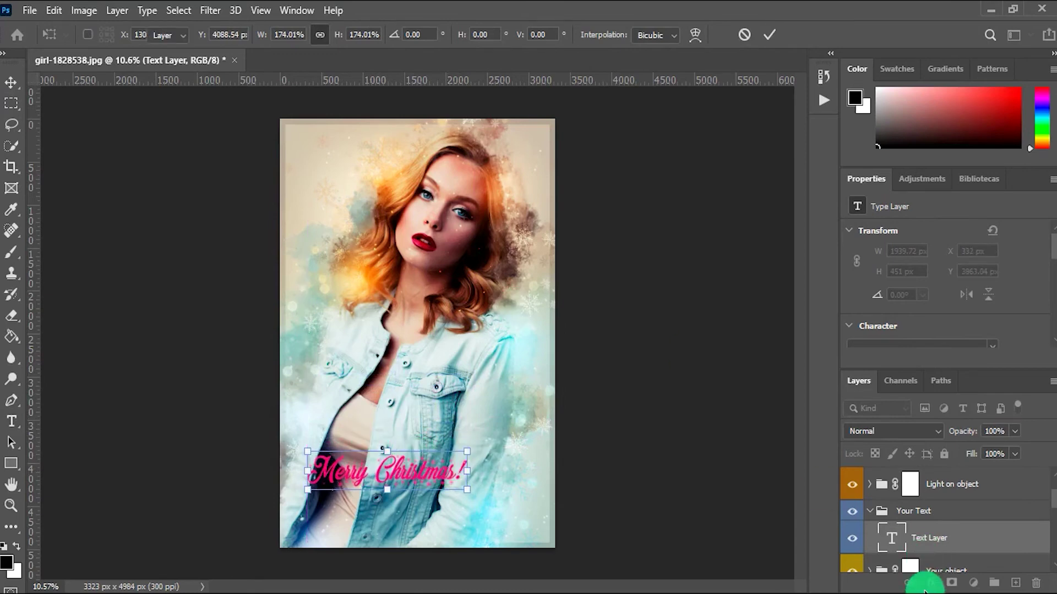
left_click(939, 582)
Step: Add an Outer Glow layer style to the Merry Christmas! text
left_click(930, 583)
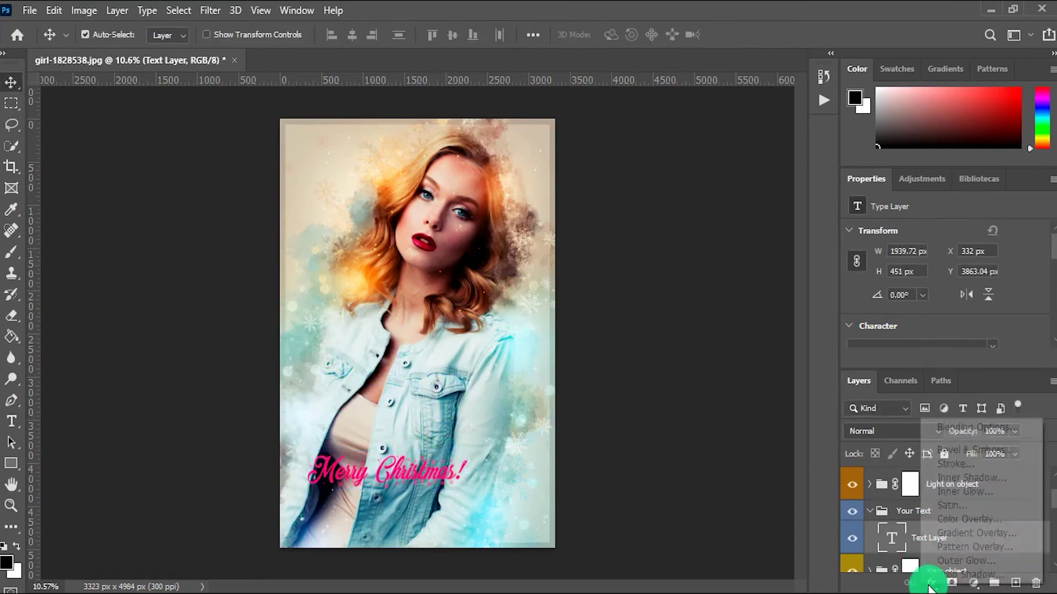
left_click(939, 563)
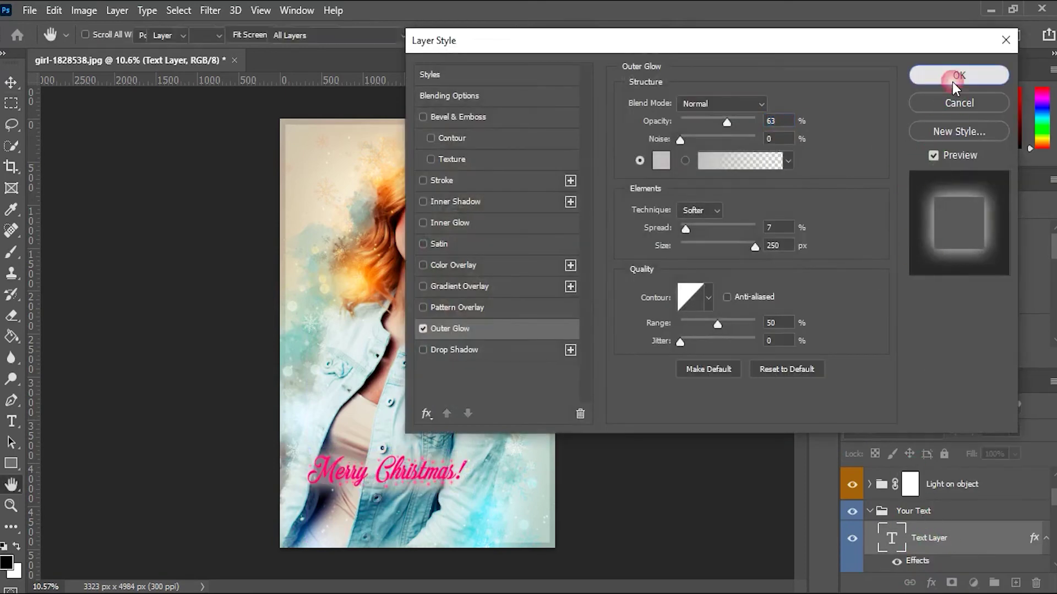
left_click(961, 75)
left_click(870, 512)
Step: Set the Change color of light 1 layer to Hue -166 and Saturation +30
scroll(875, 517, "up", 1)
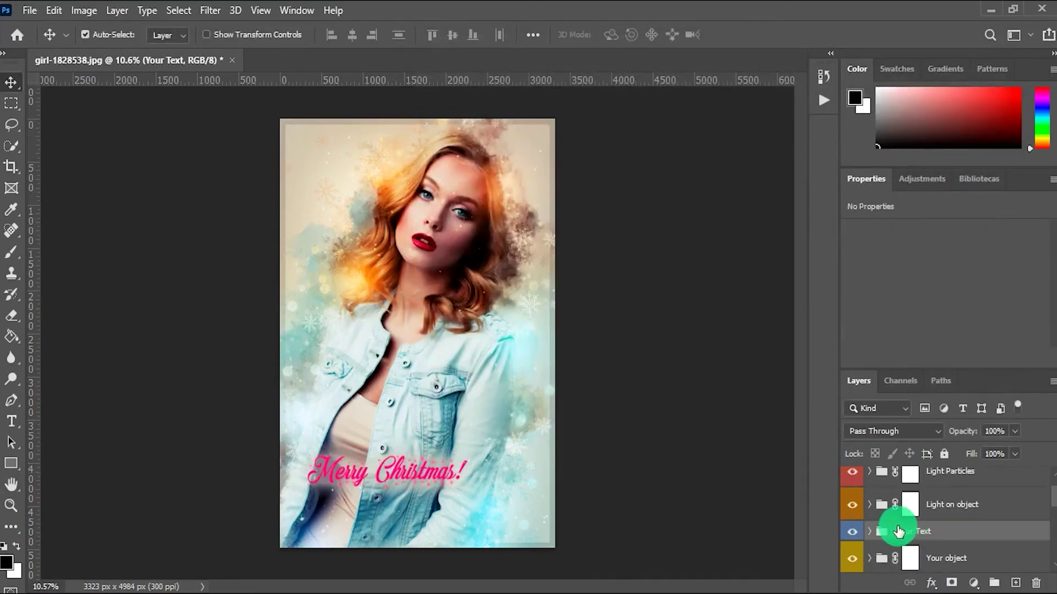
scroll(931, 512, "up", 1)
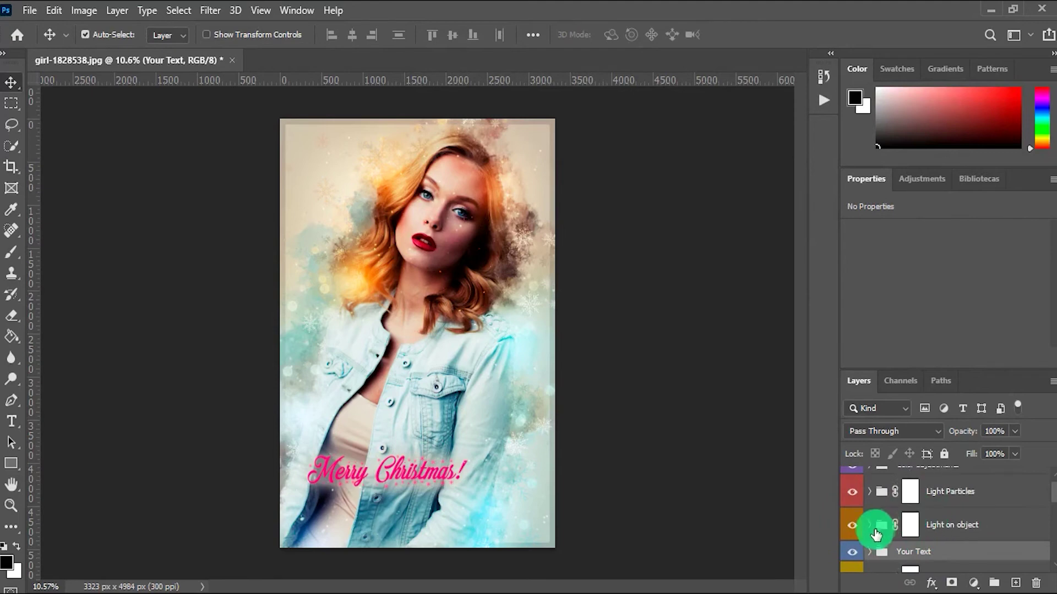
left_click(872, 524)
scroll(930, 530, "down", 1)
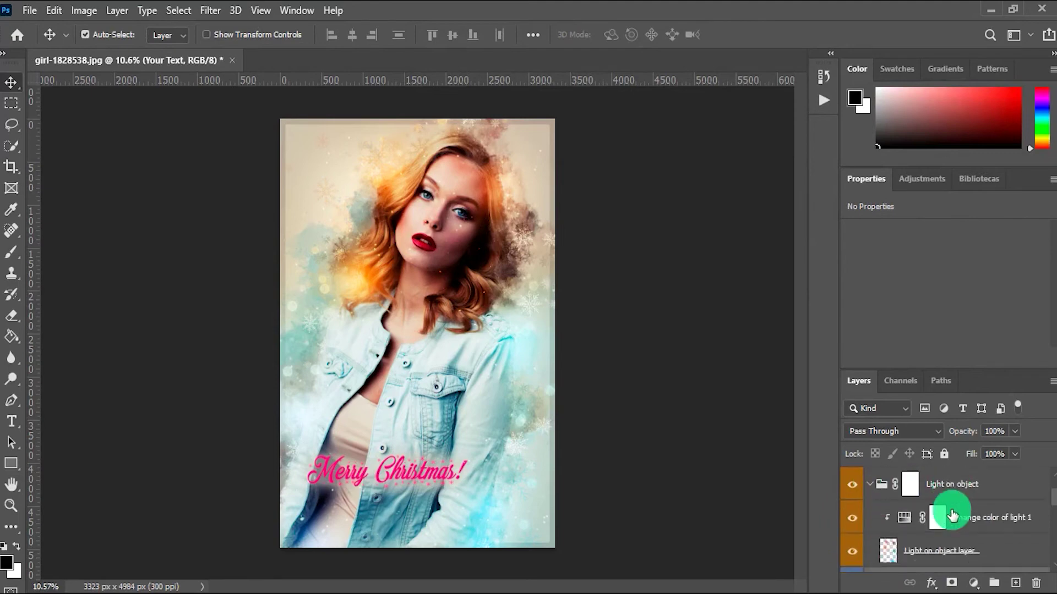
scroll(951, 523, "down", 1)
scroll(433, 169, "up", 1)
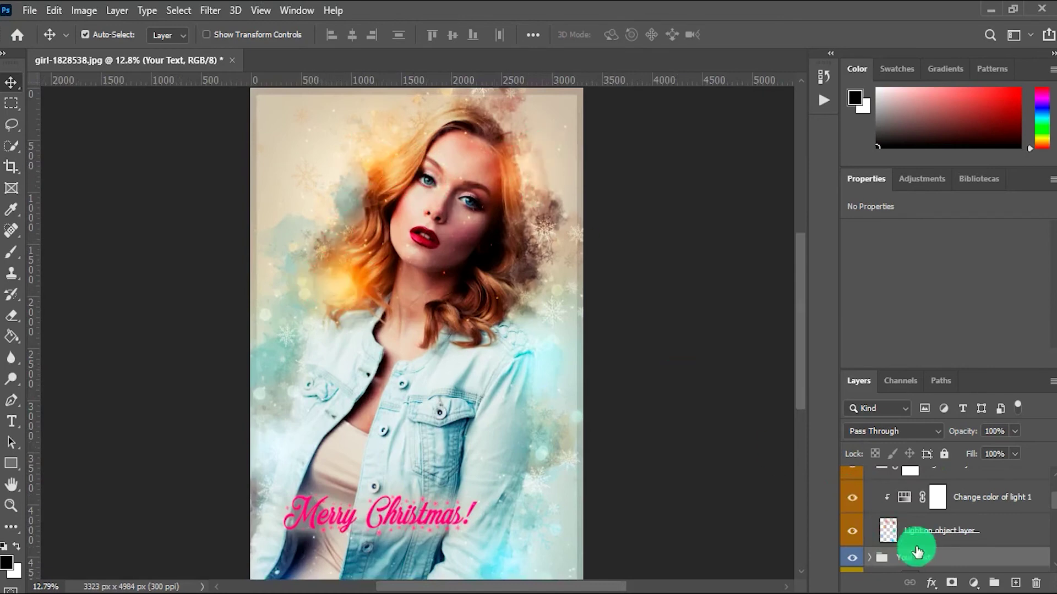
left_click(905, 499)
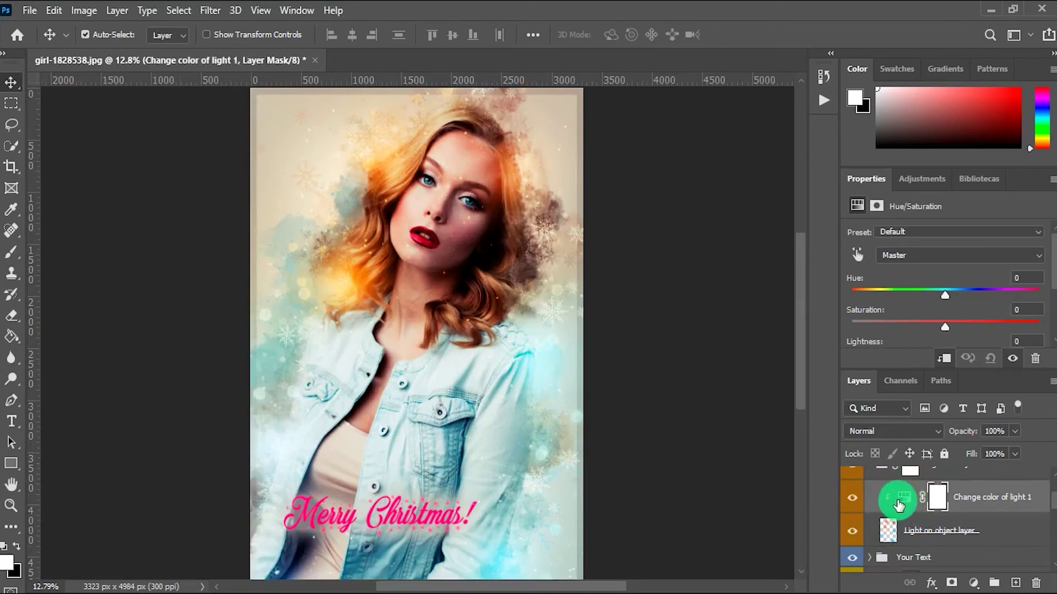
mouse_move(945, 296)
left_mouse_down()
mouse_move(1027, 287)
mouse_move(827, 265)
left_mouse_up()
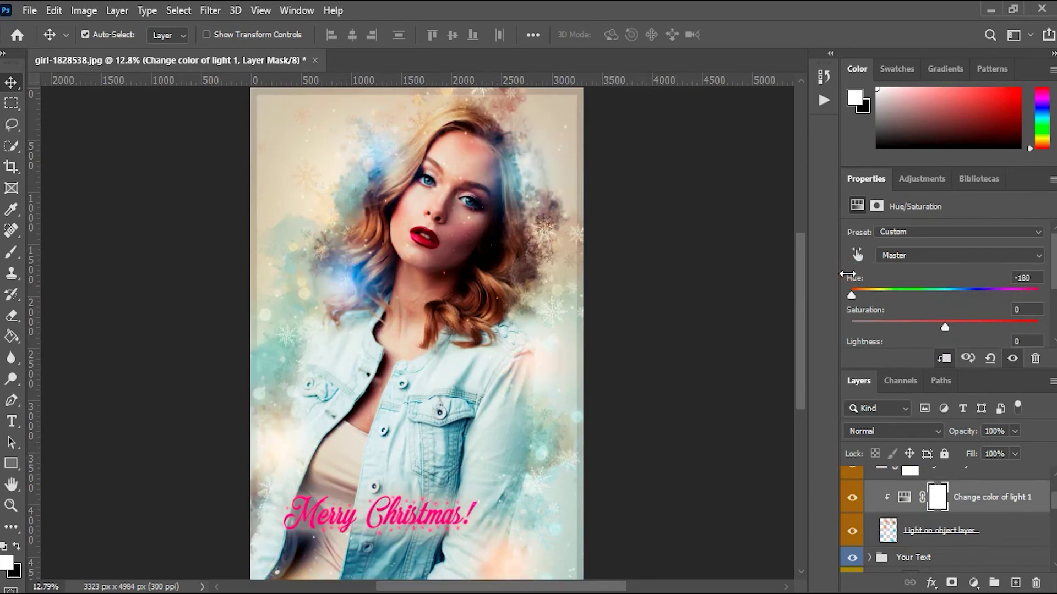
left_click(856, 296)
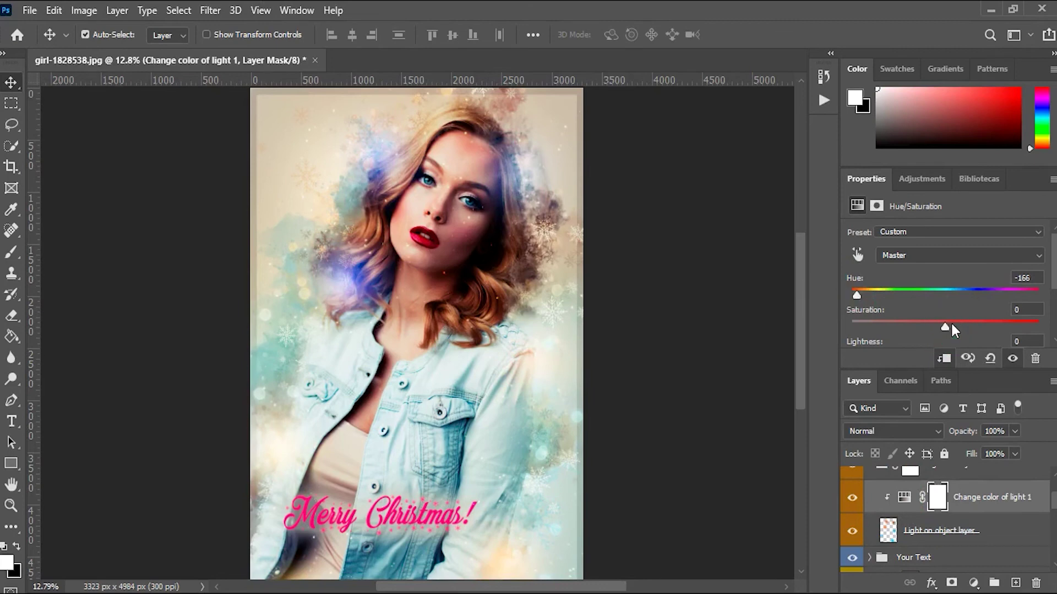
left_click_drag(950, 323, 966, 322)
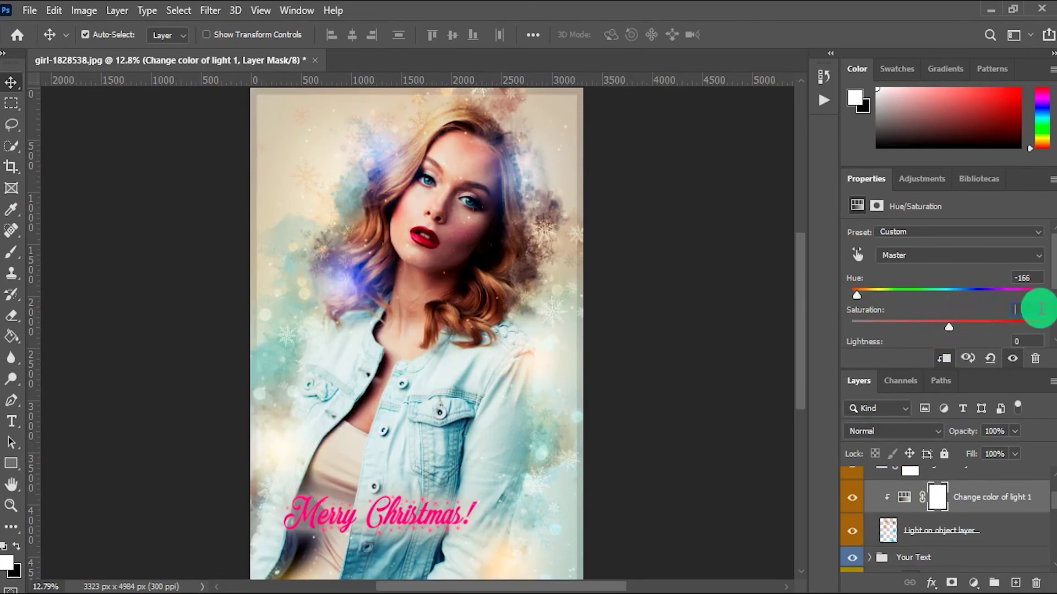
left_click(879, 504)
scroll(878, 515, "up", 1)
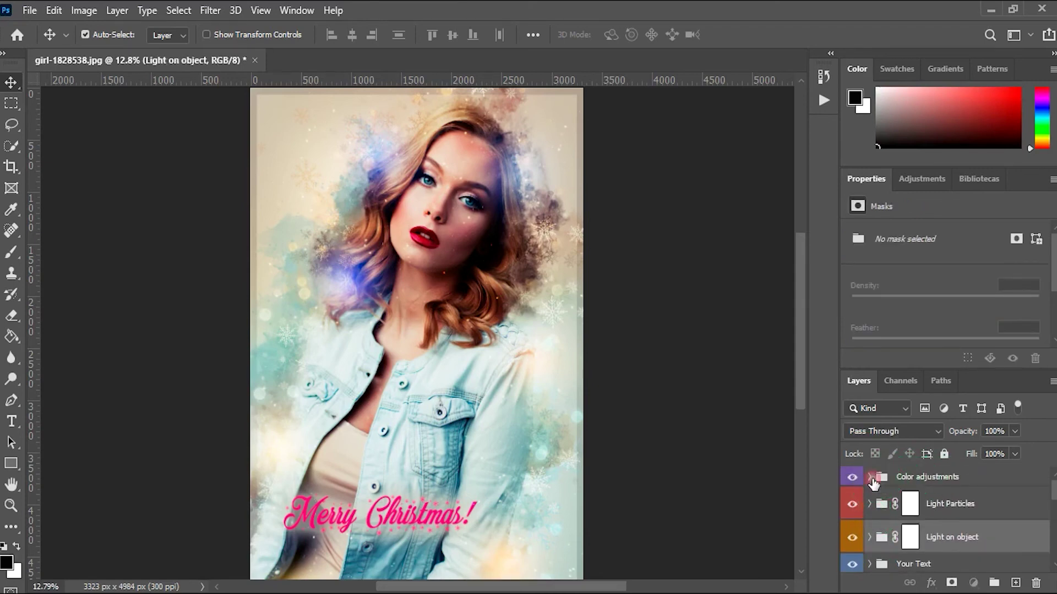
Step: Turn on Add color tone to all image, try a magenta tint, and keep it blue
left_click(871, 477)
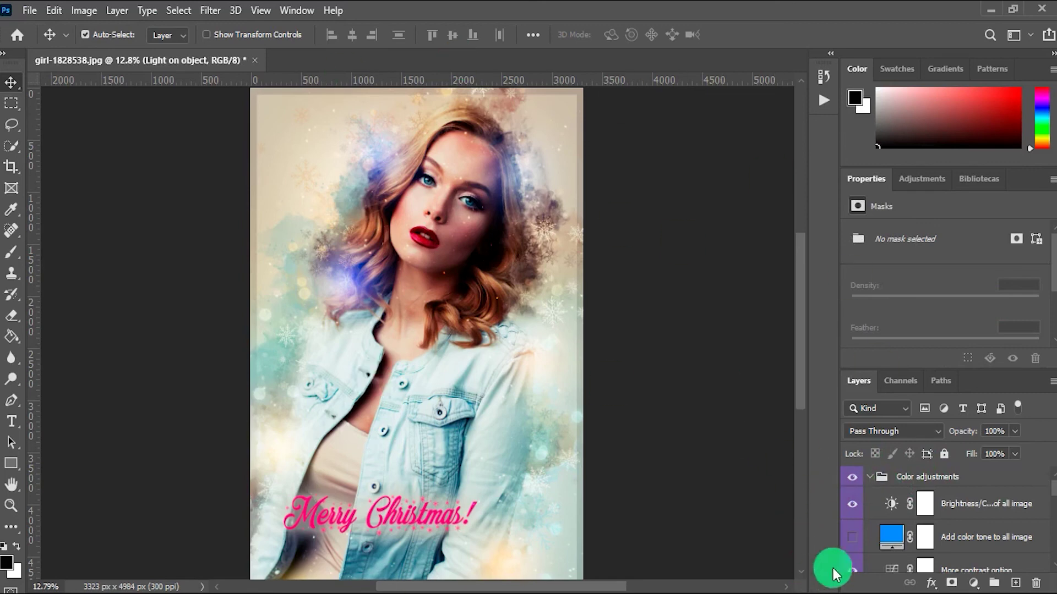
left_click(853, 538)
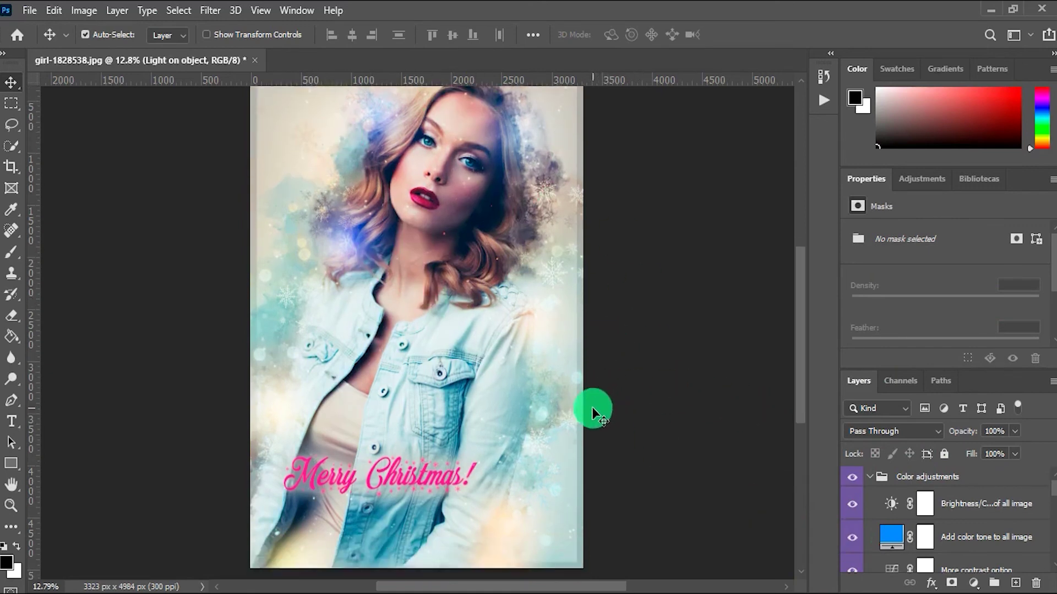
scroll(485, 339, "down", 2)
left_click(887, 533)
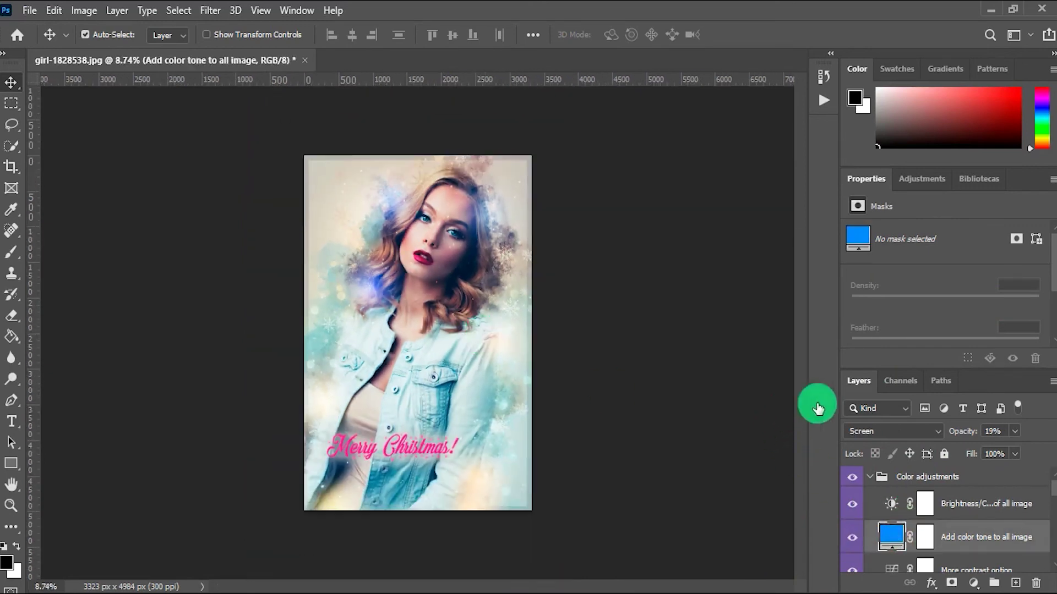
double_click(892, 536)
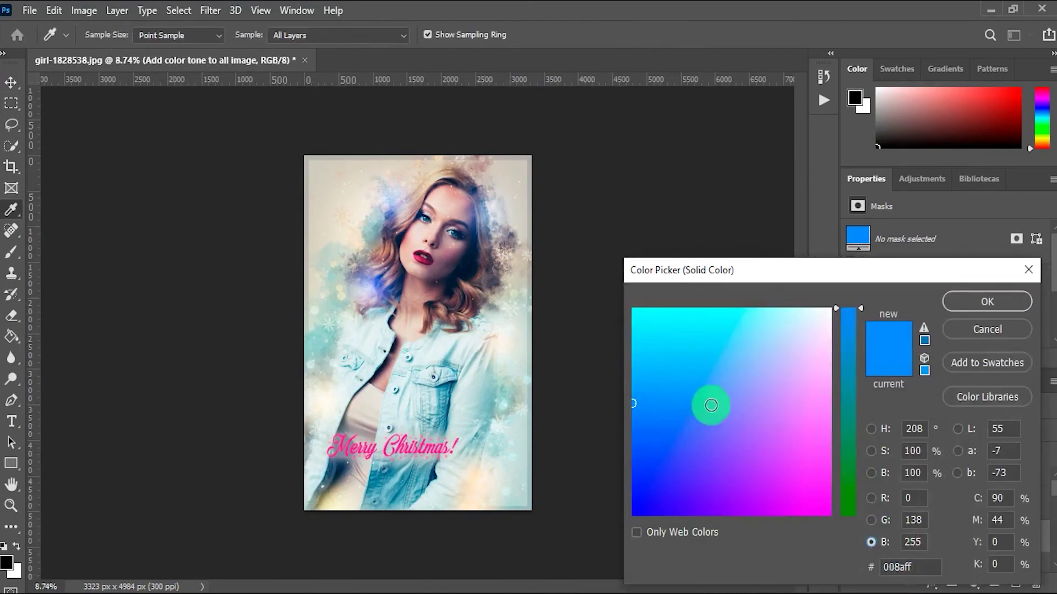
mouse_move(742, 349)
left_mouse_down()
mouse_move(783, 467)
mouse_move(791, 342)
mouse_move(814, 460)
mouse_move(797, 507)
mouse_move(733, 497)
left_mouse_up()
key("Return")
left_click(872, 478)
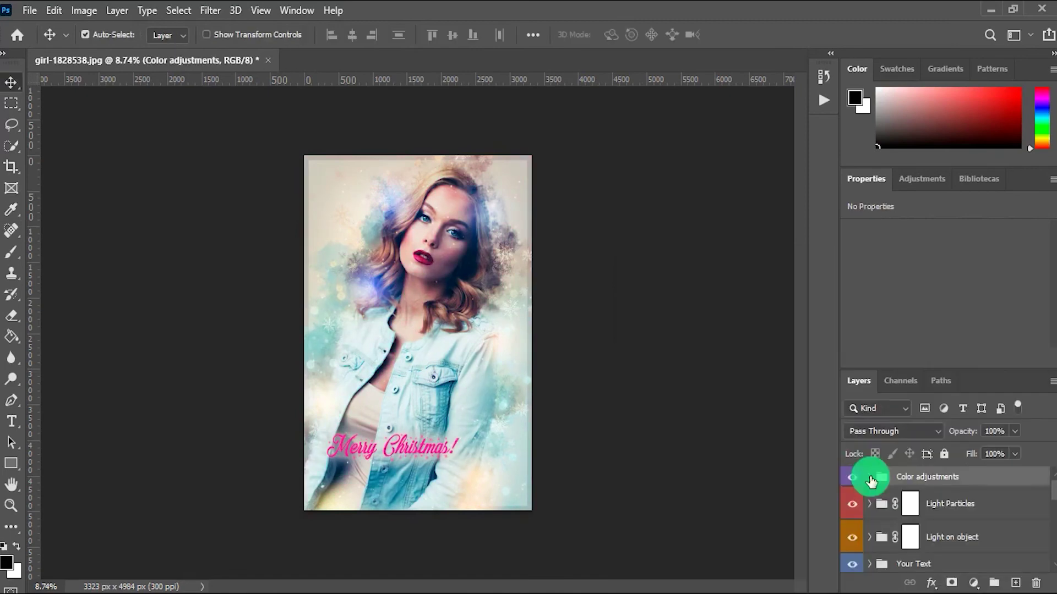